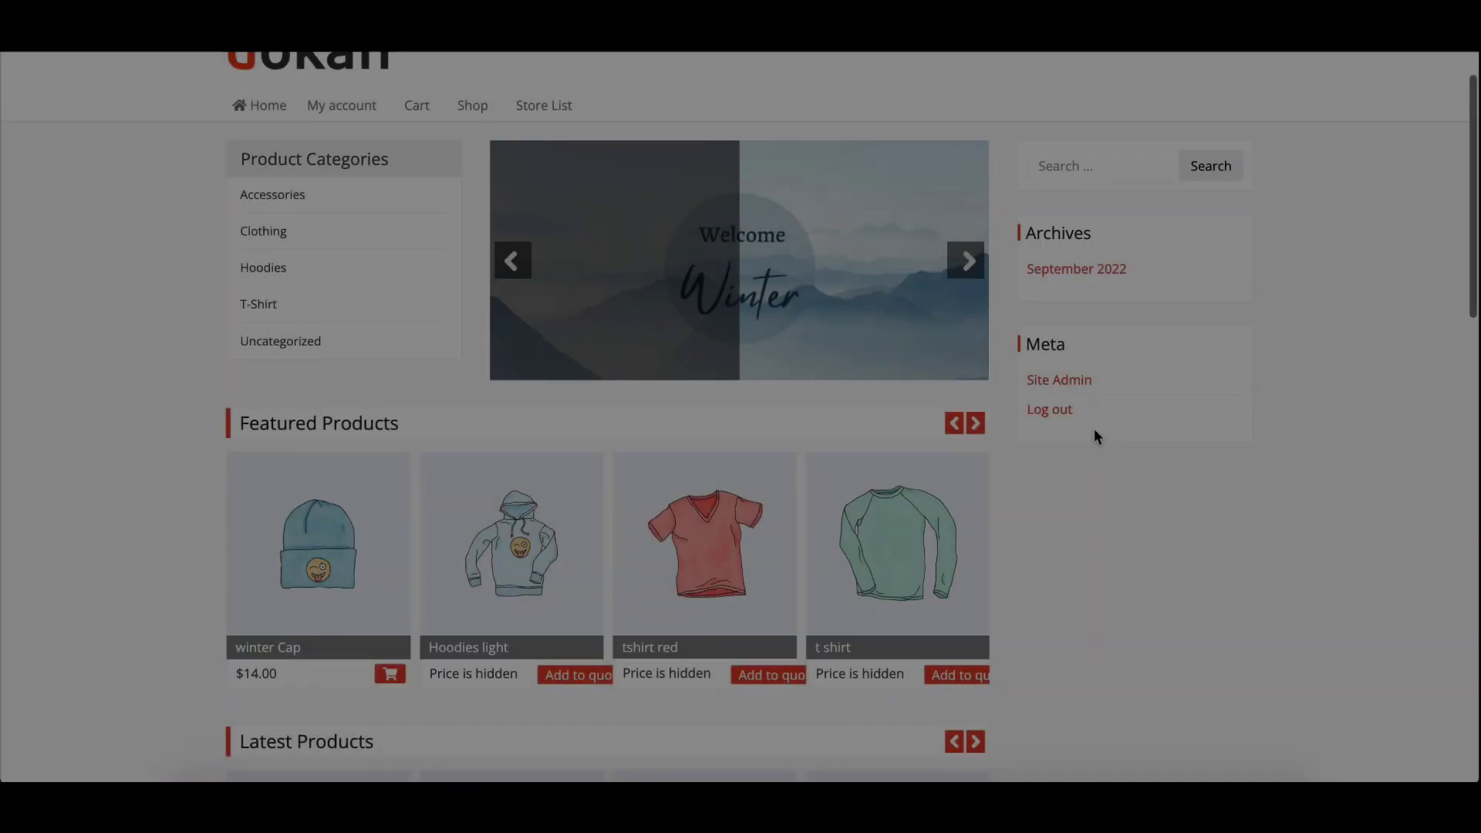
- Scroll through the marketplace home page
scroll(1094, 429, down, 3)
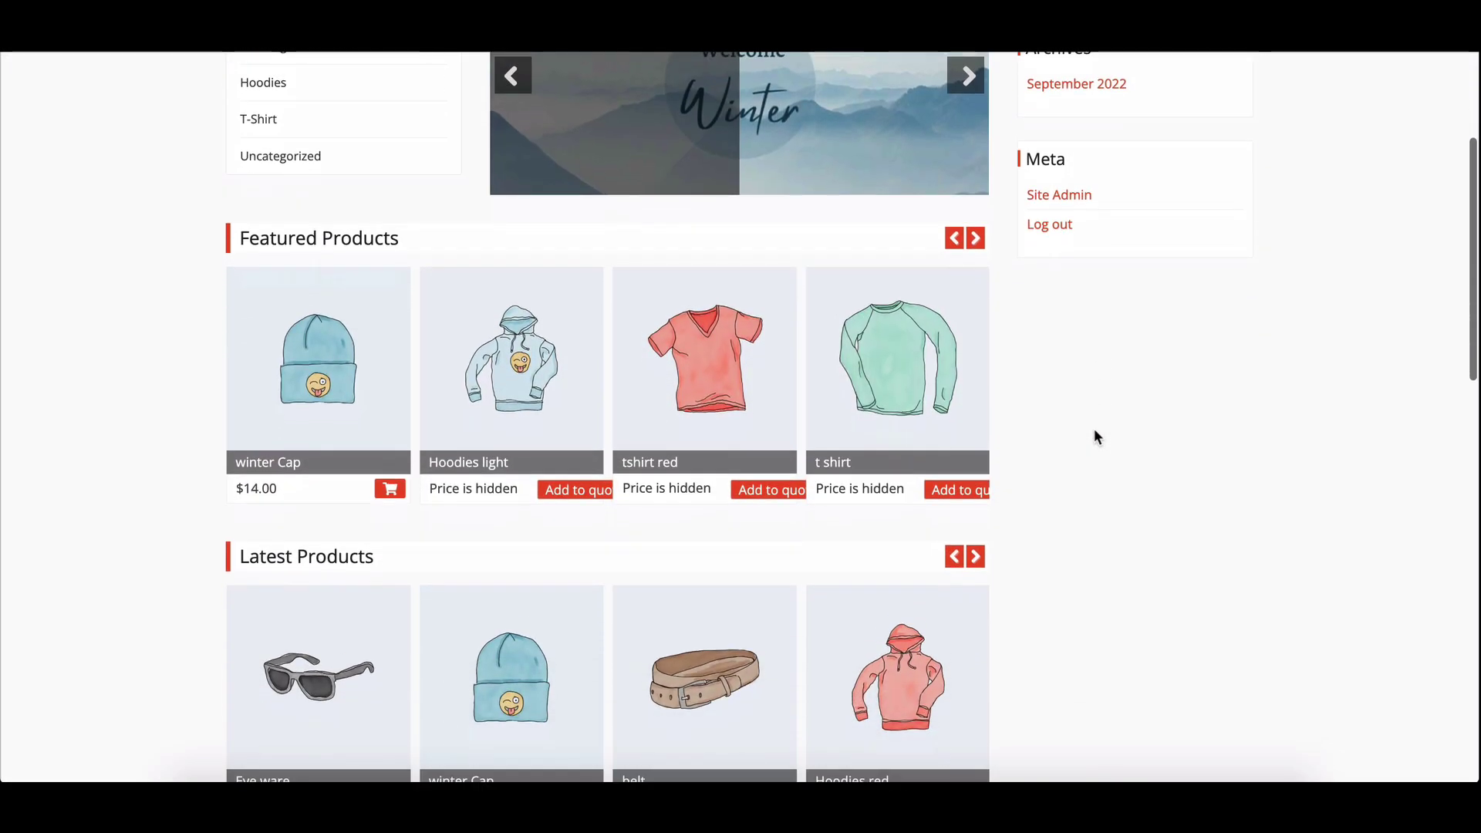
scroll(1095, 434, down, 5)
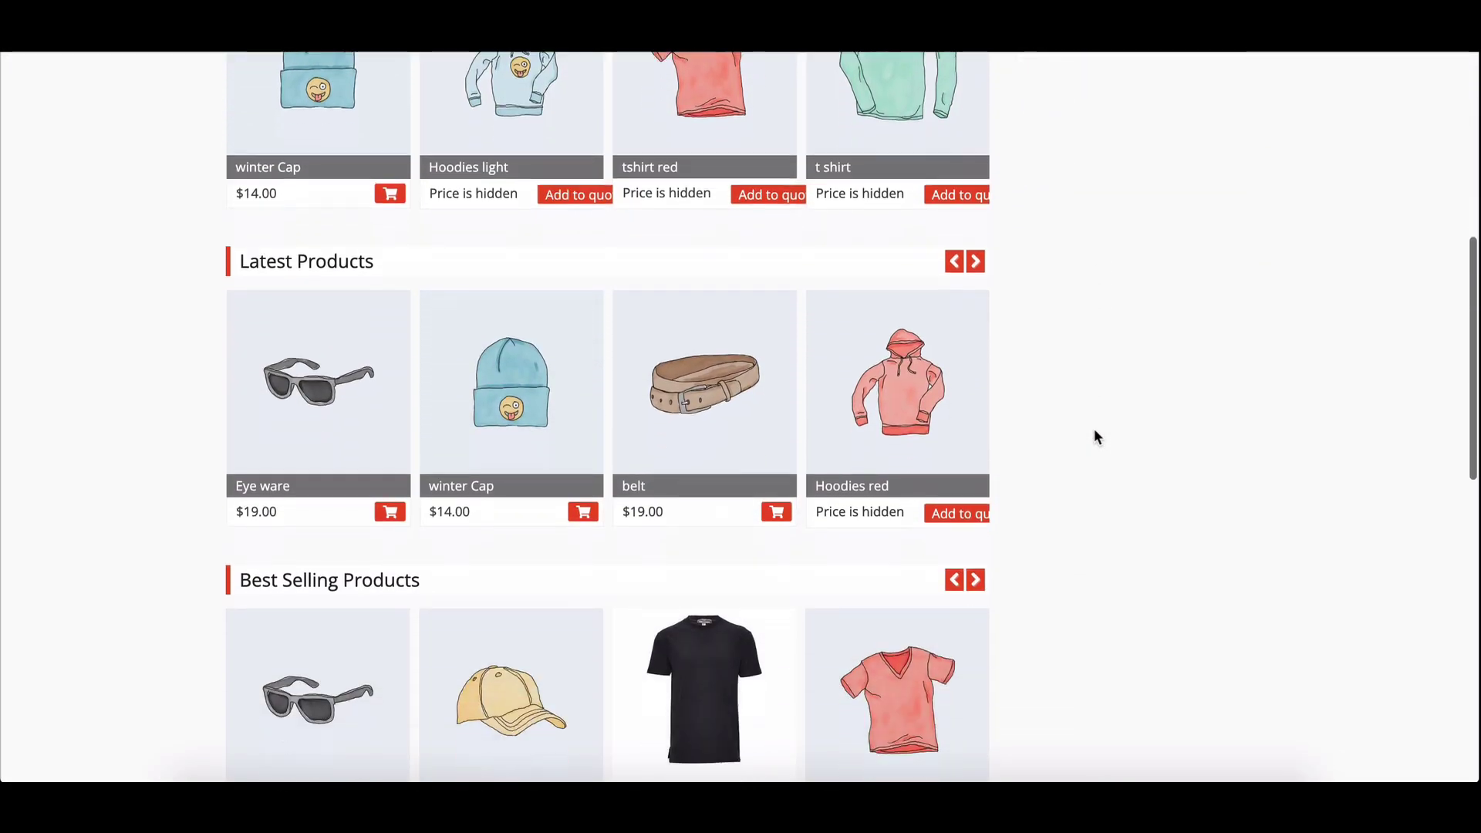
scroll(1095, 435, down, 4)
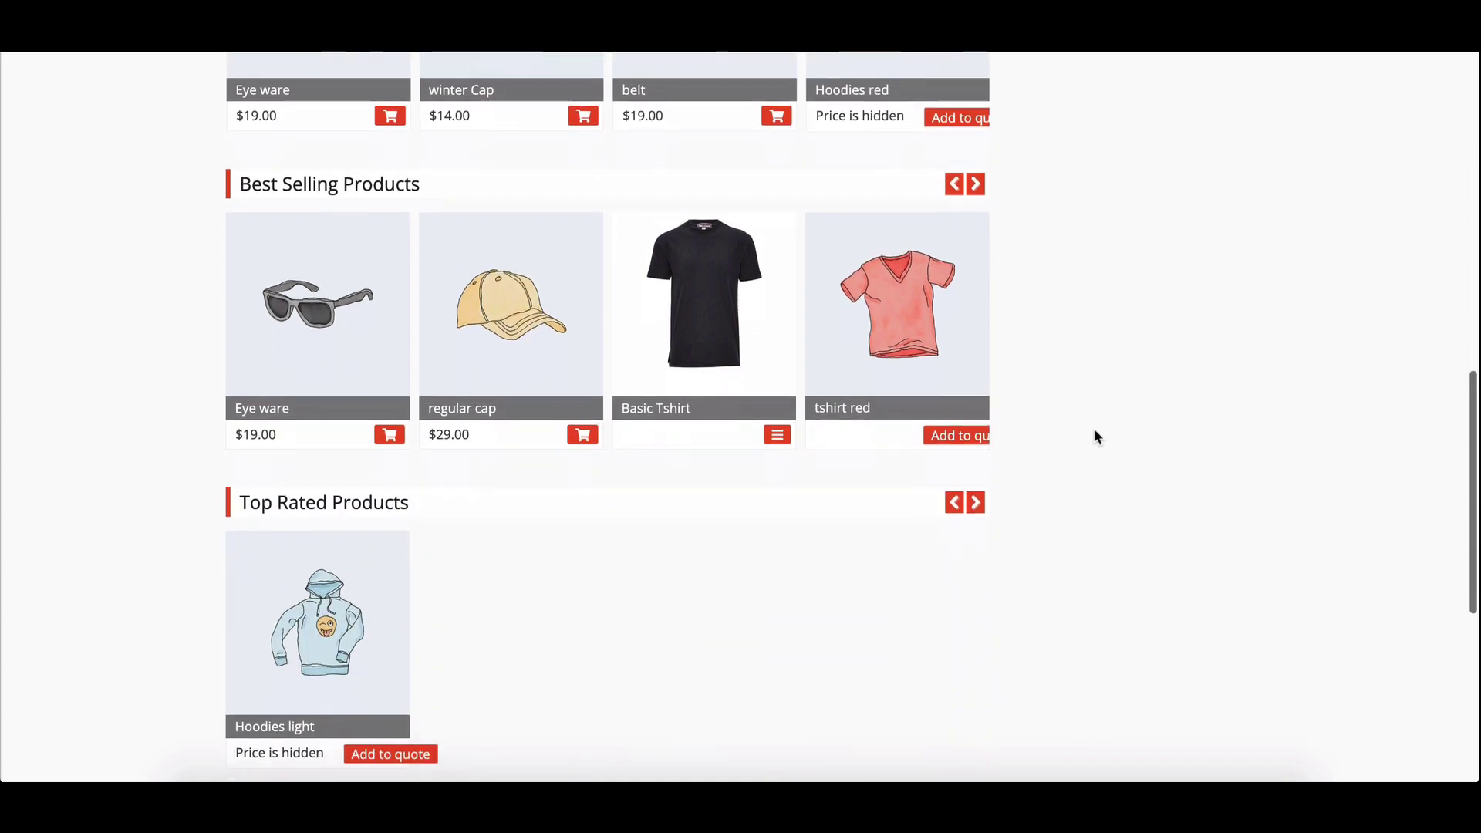
scroll(1095, 436, down, 2)
scroll(1095, 436, up, 5)
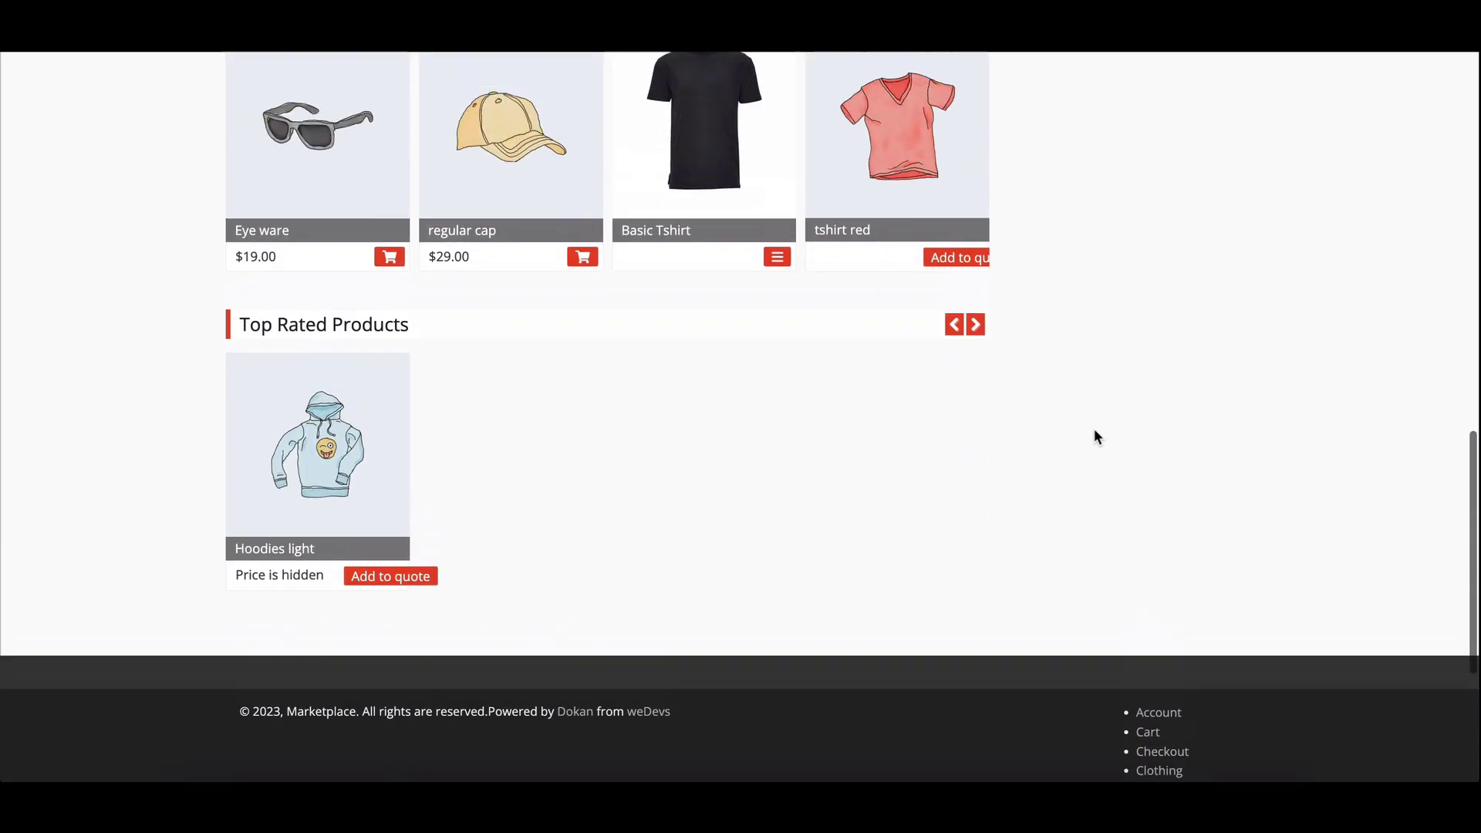
scroll(1095, 437, up, 10)
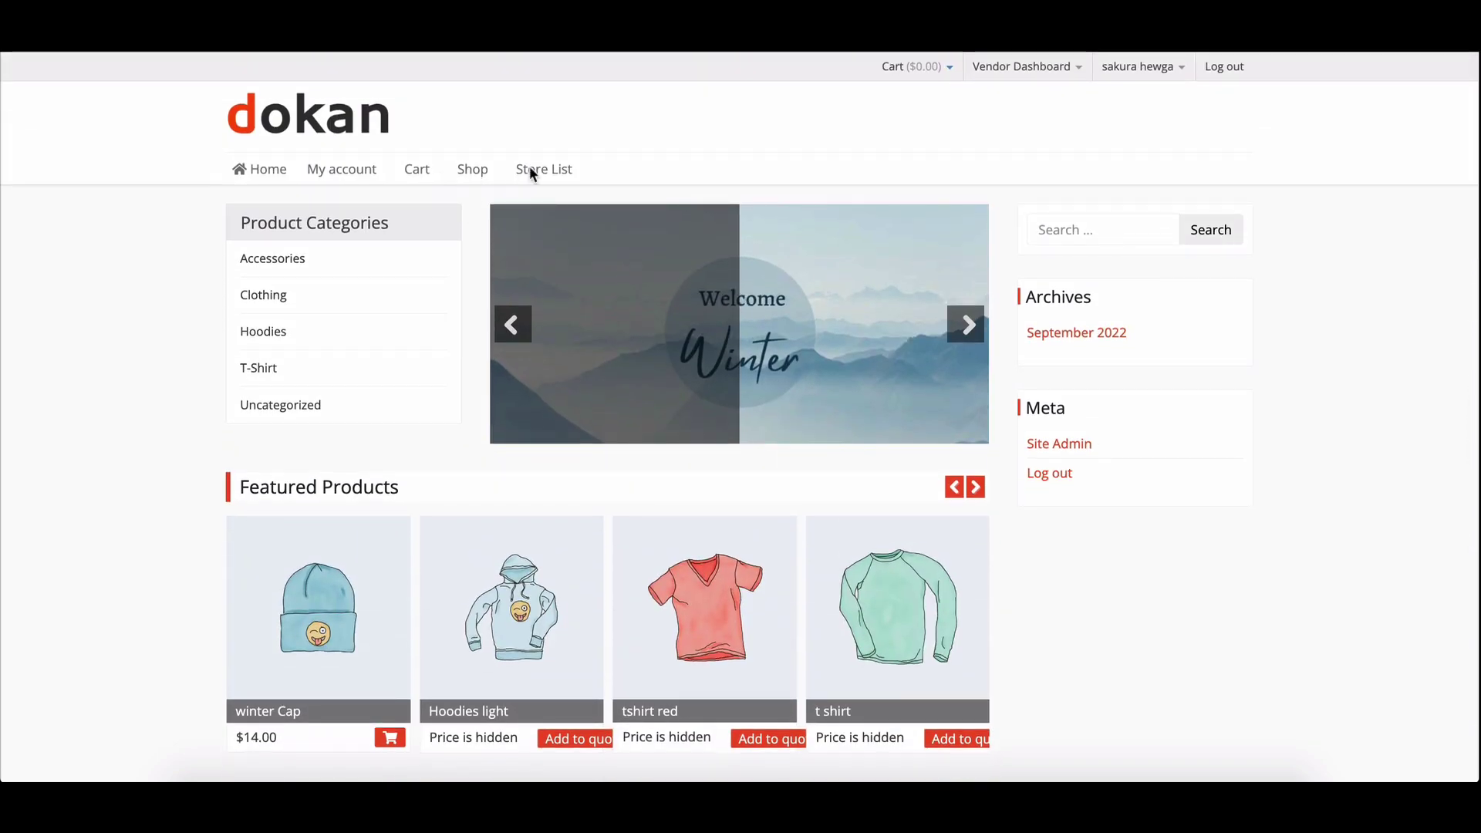
- Open Store List and browse the four vendor stores, including stylewidget, wintericon and styleicon
click(550, 172)
scroll(550, 176, down, 1)
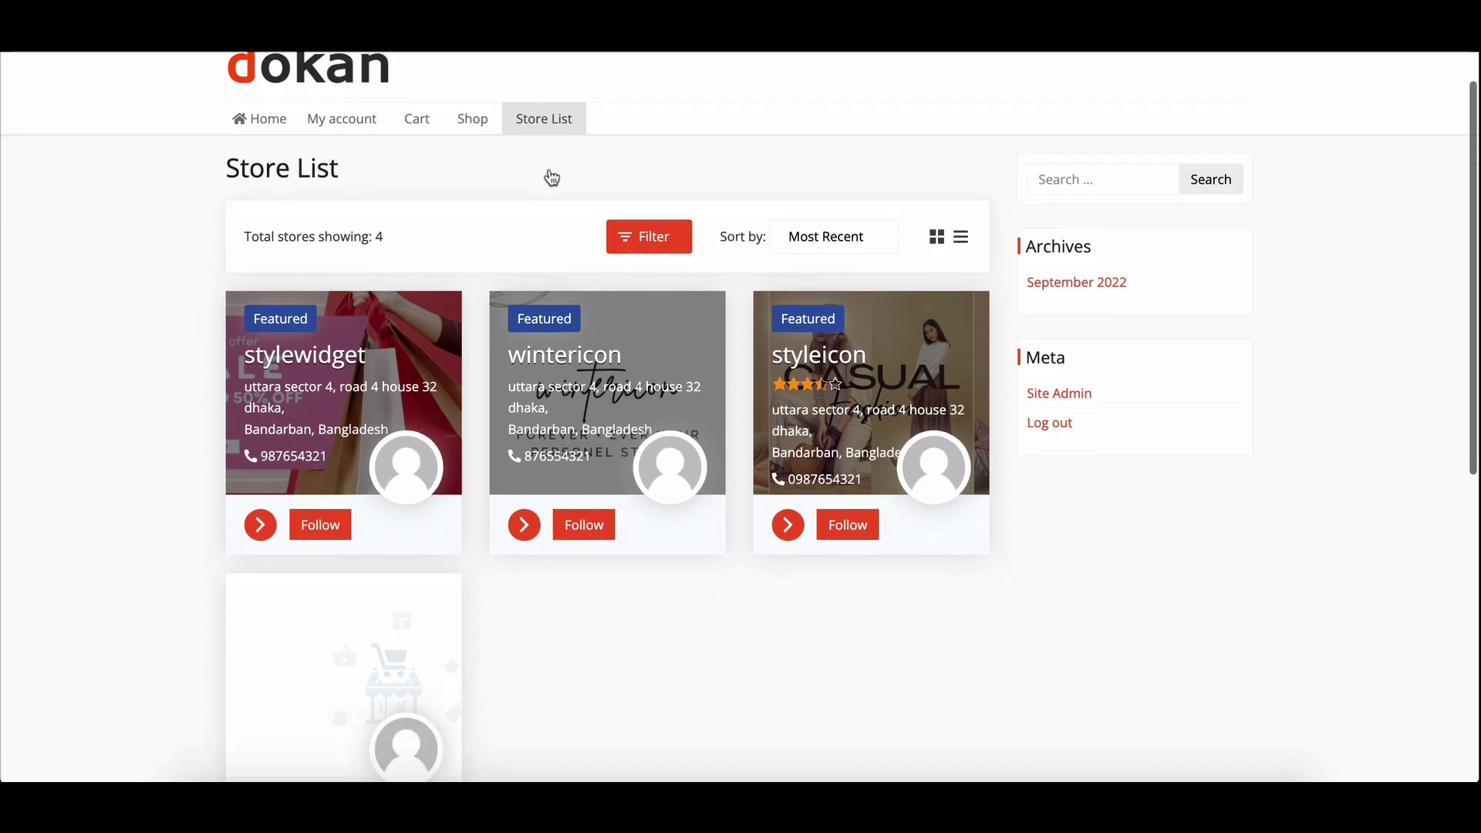
scroll(551, 176, up, 1)
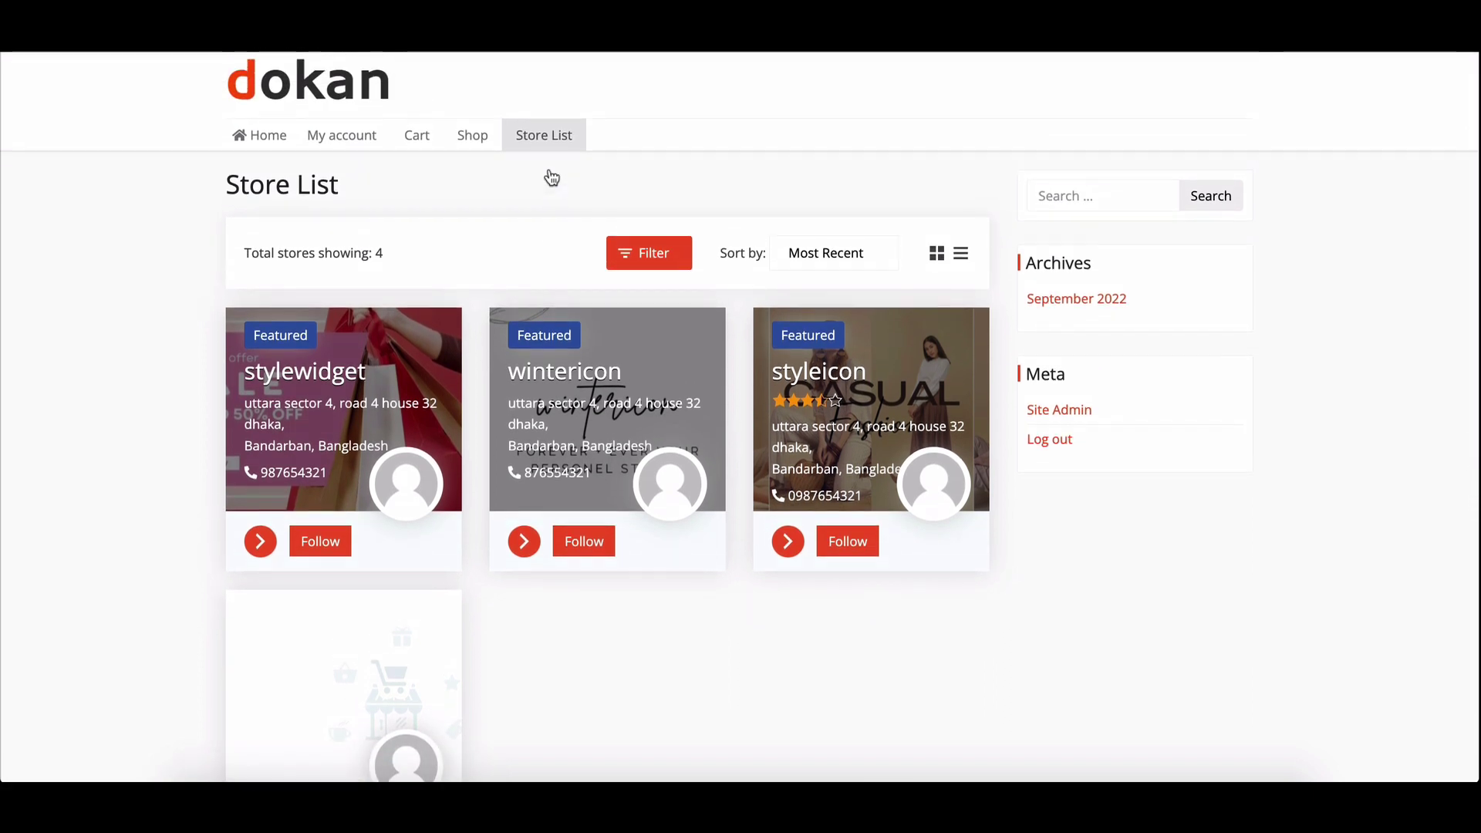
scroll(551, 177, down, 1)
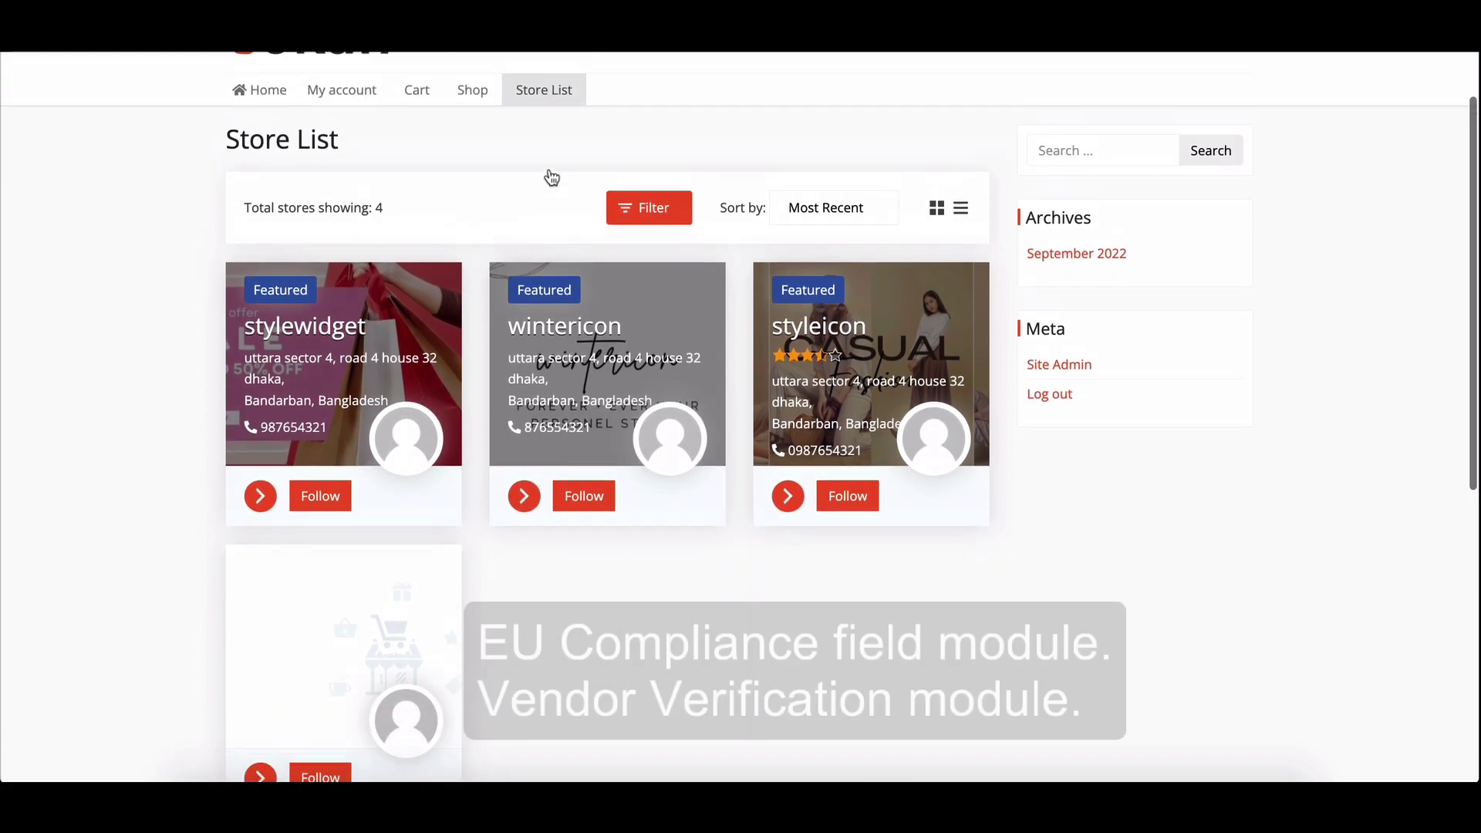
scroll(551, 177, down, 2)
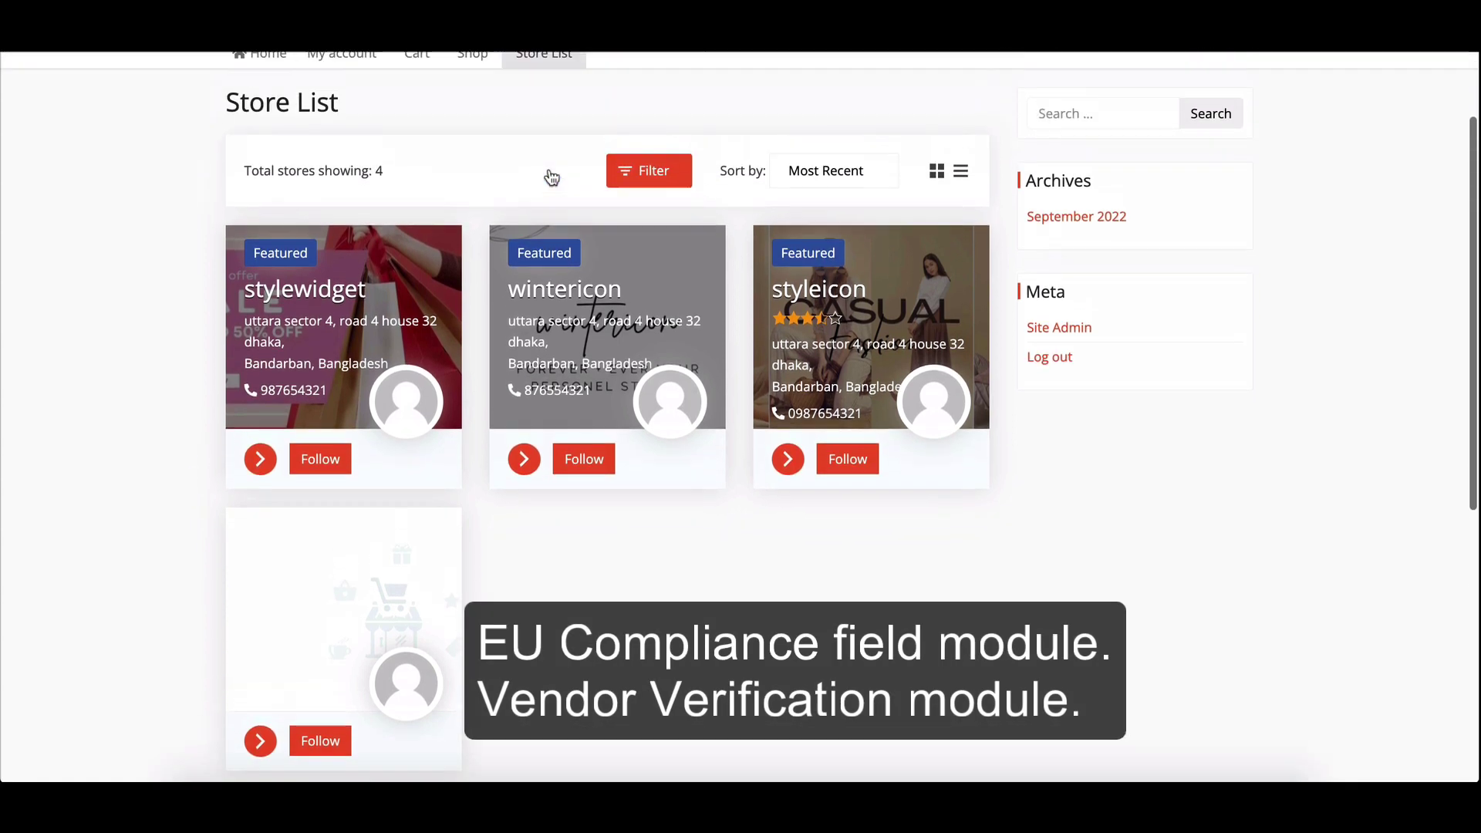
scroll(551, 177, up, 2)
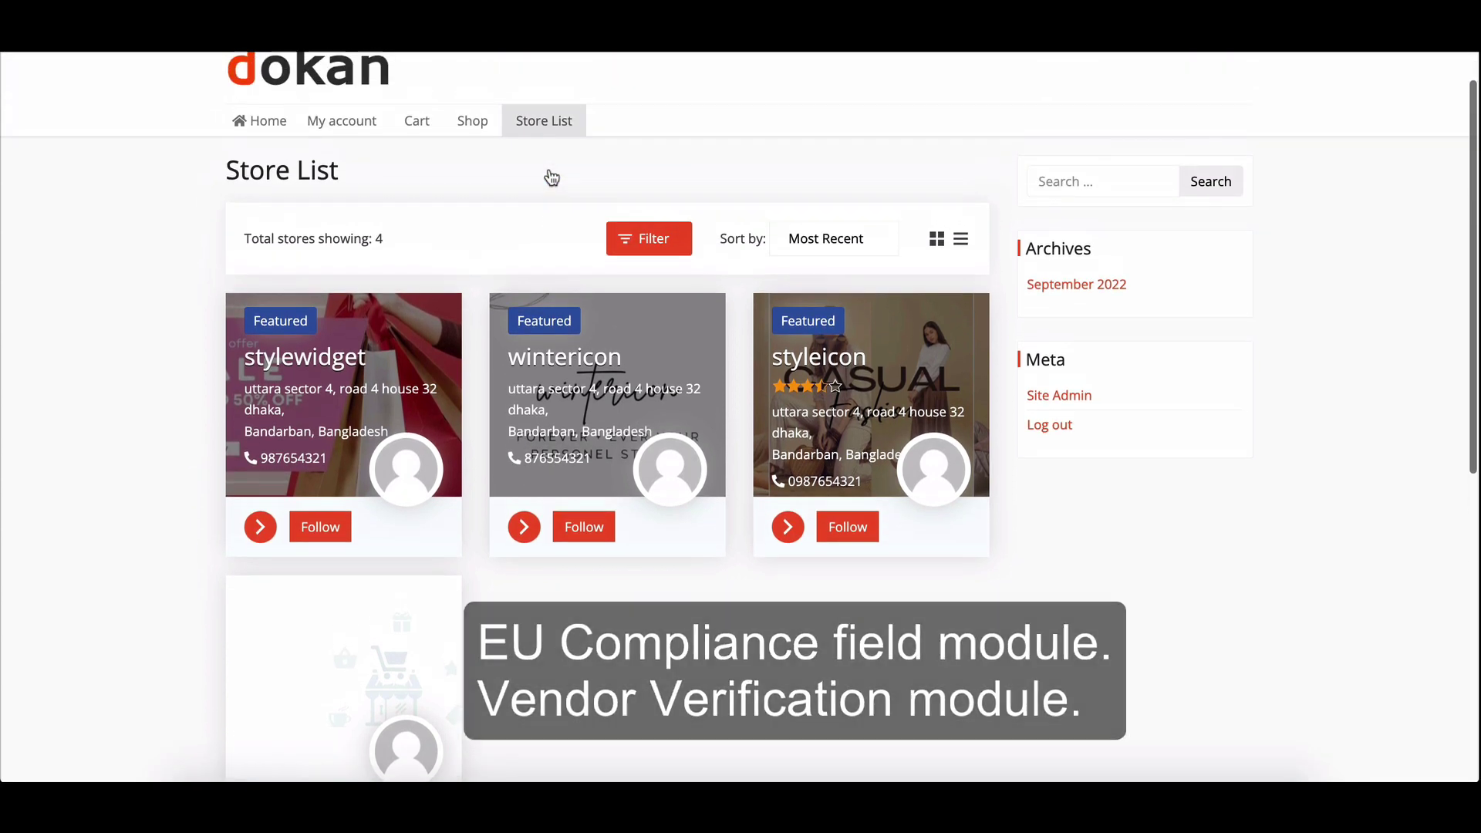
scroll(551, 177, up, 1)
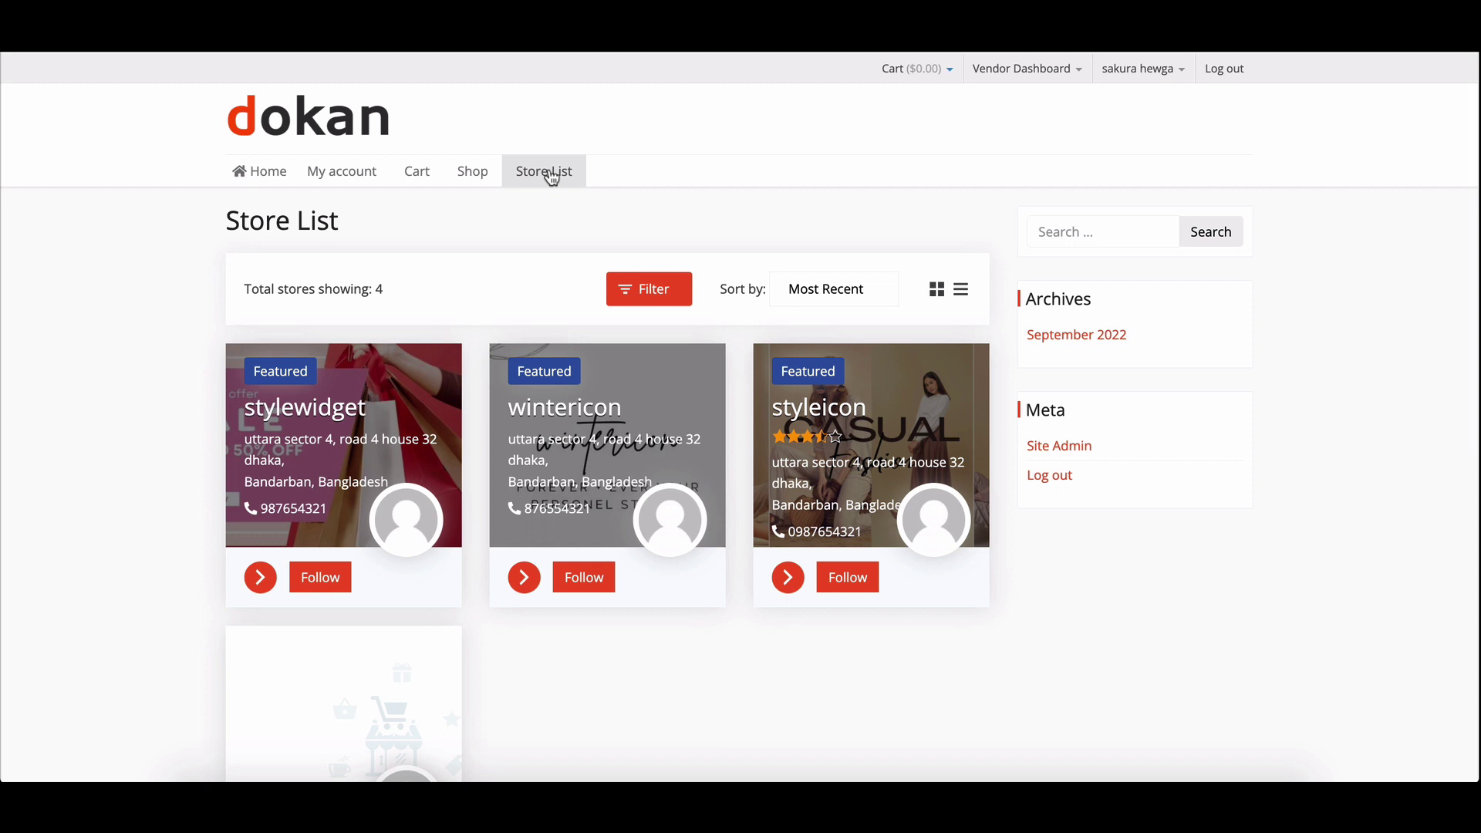
scroll(551, 176, down, 1)
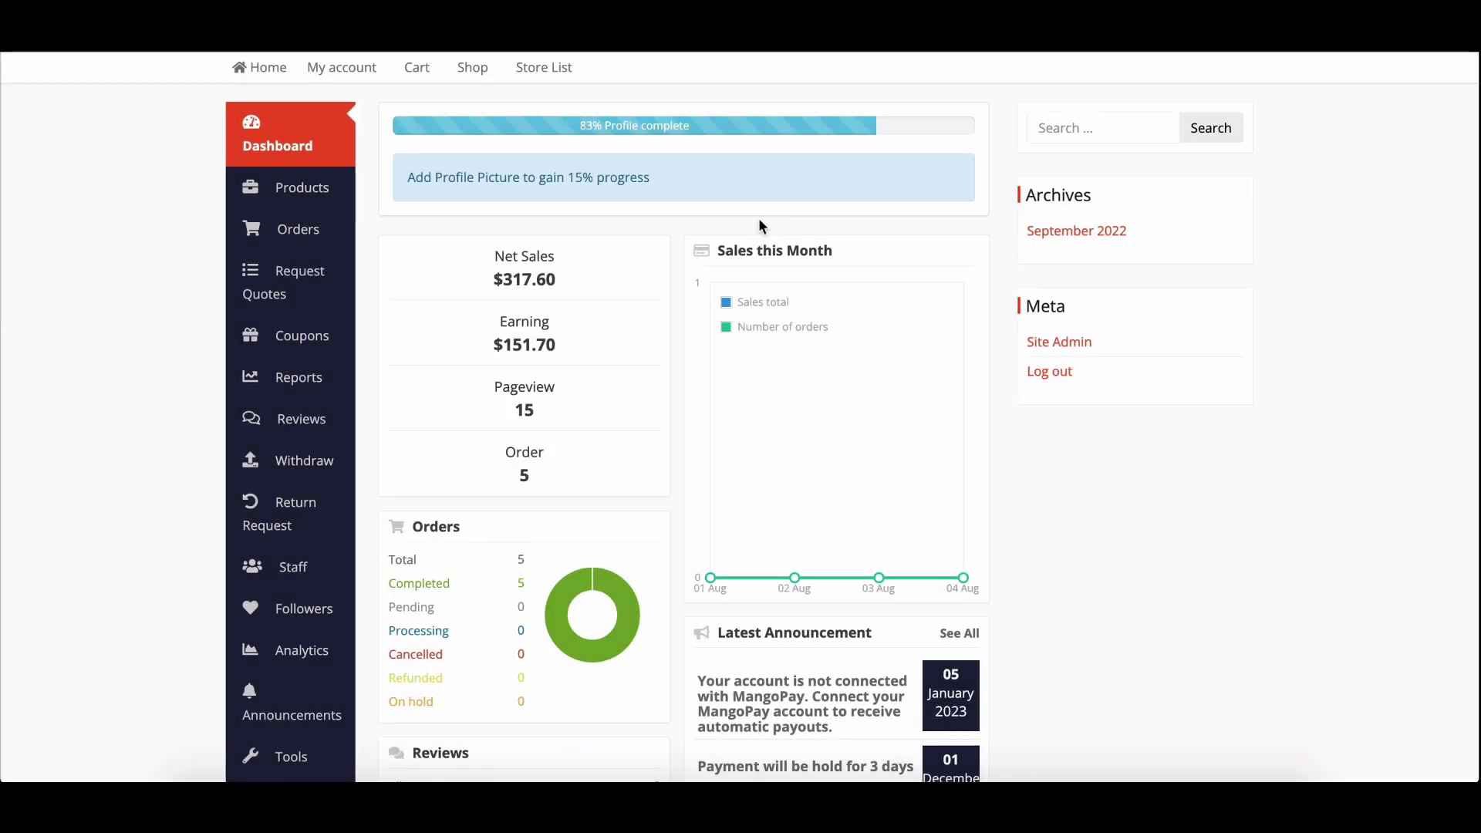
- Review the vendor dashboard: $317.60 net sales, 4 live products, 5 completed orders
scroll(758, 220, down, 2)
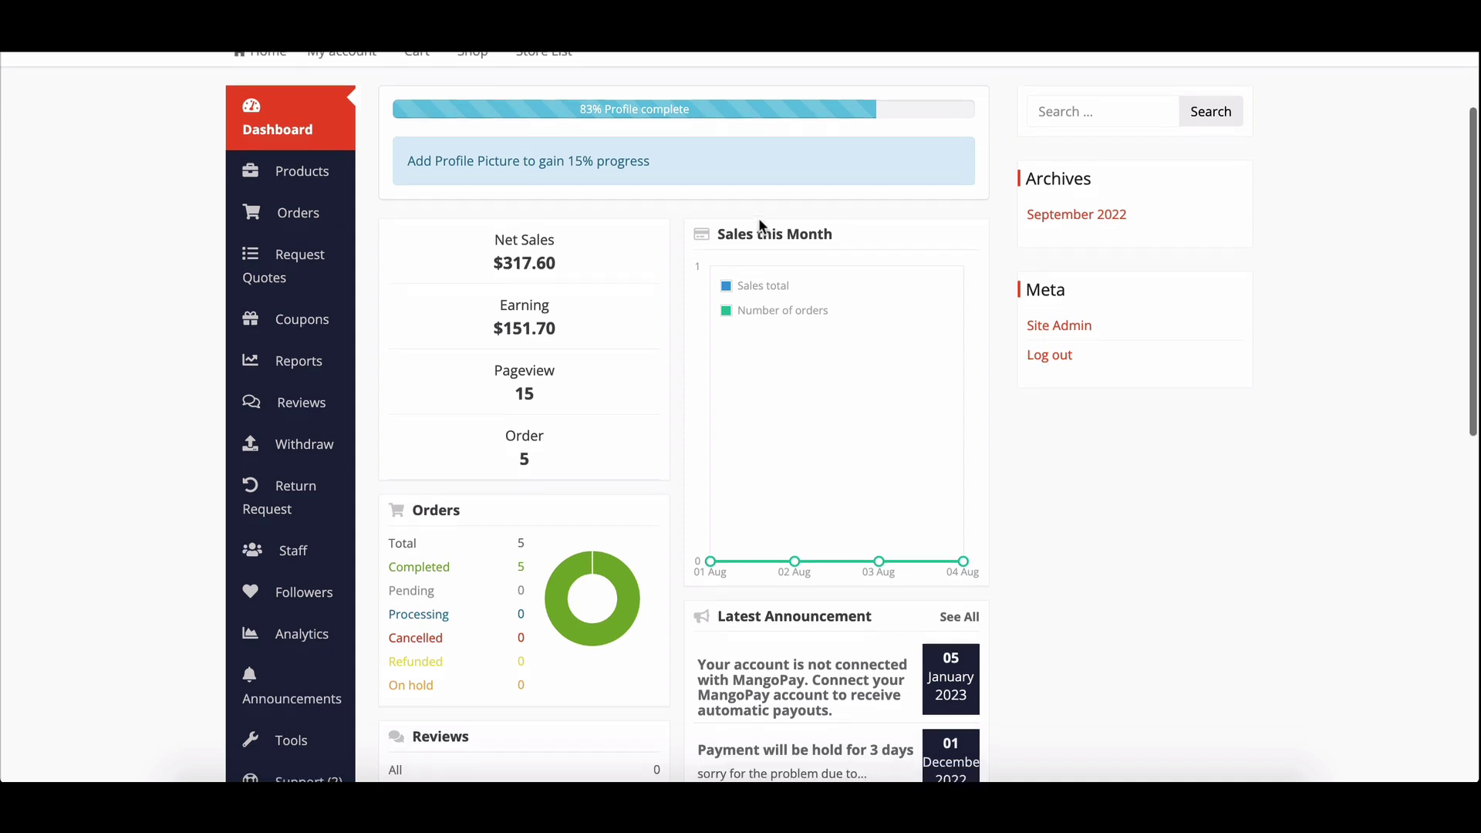
scroll(759, 222, down, 3)
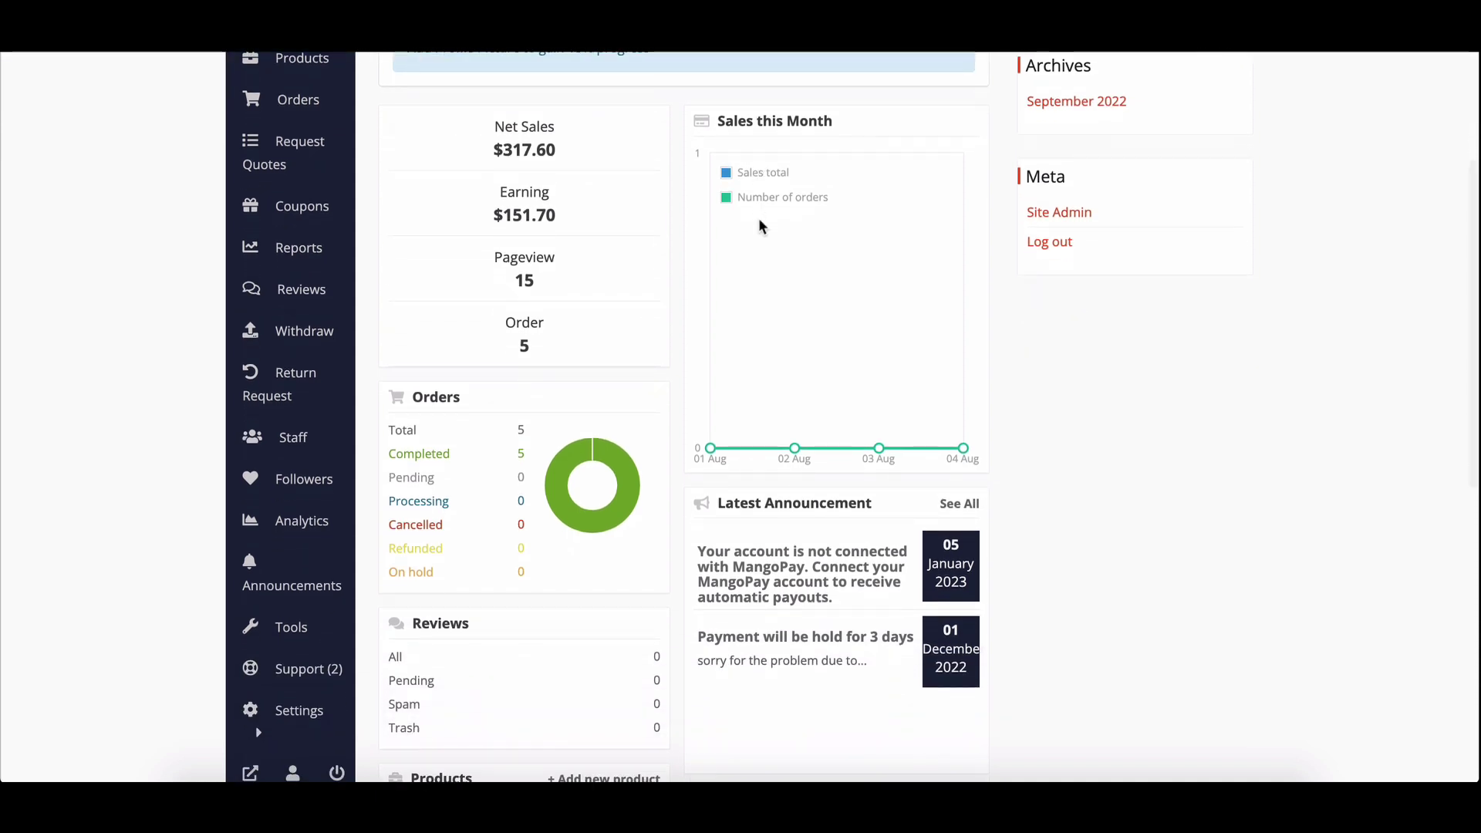
scroll(759, 222, down, 5)
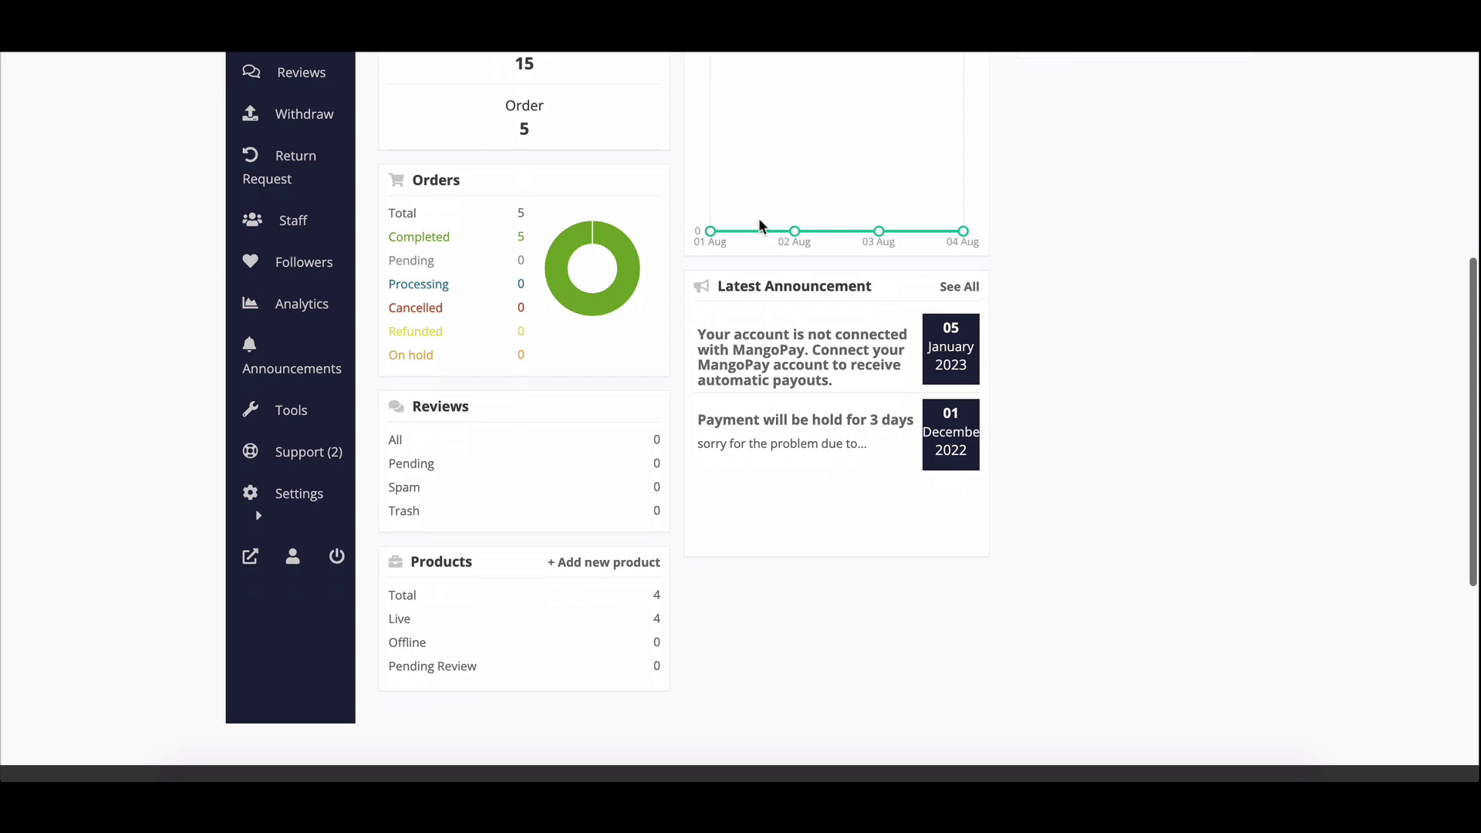
scroll(760, 226, down, 2)
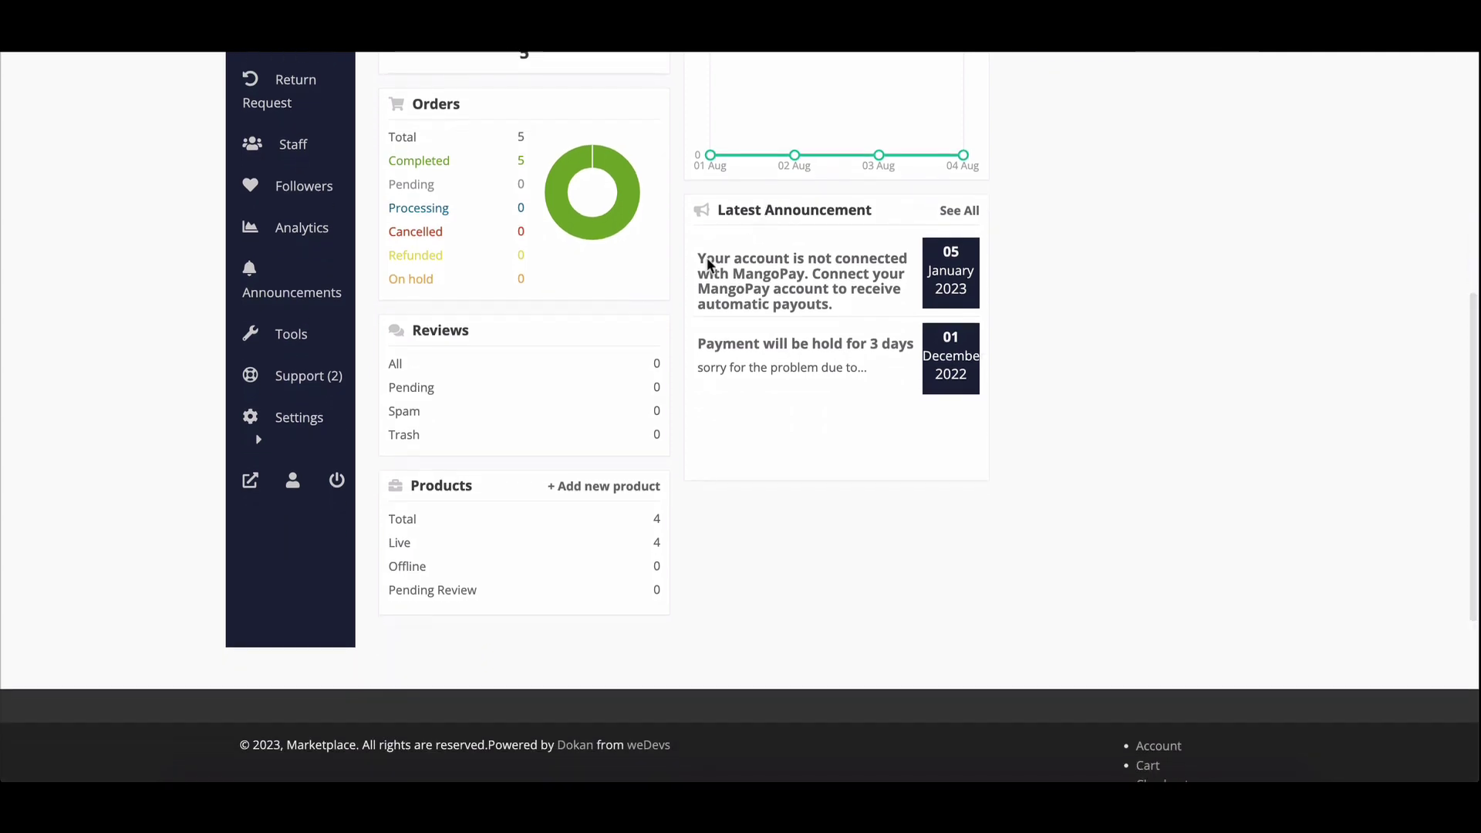
mouse_move(300, 417)
scroll(300, 421, up, 5)
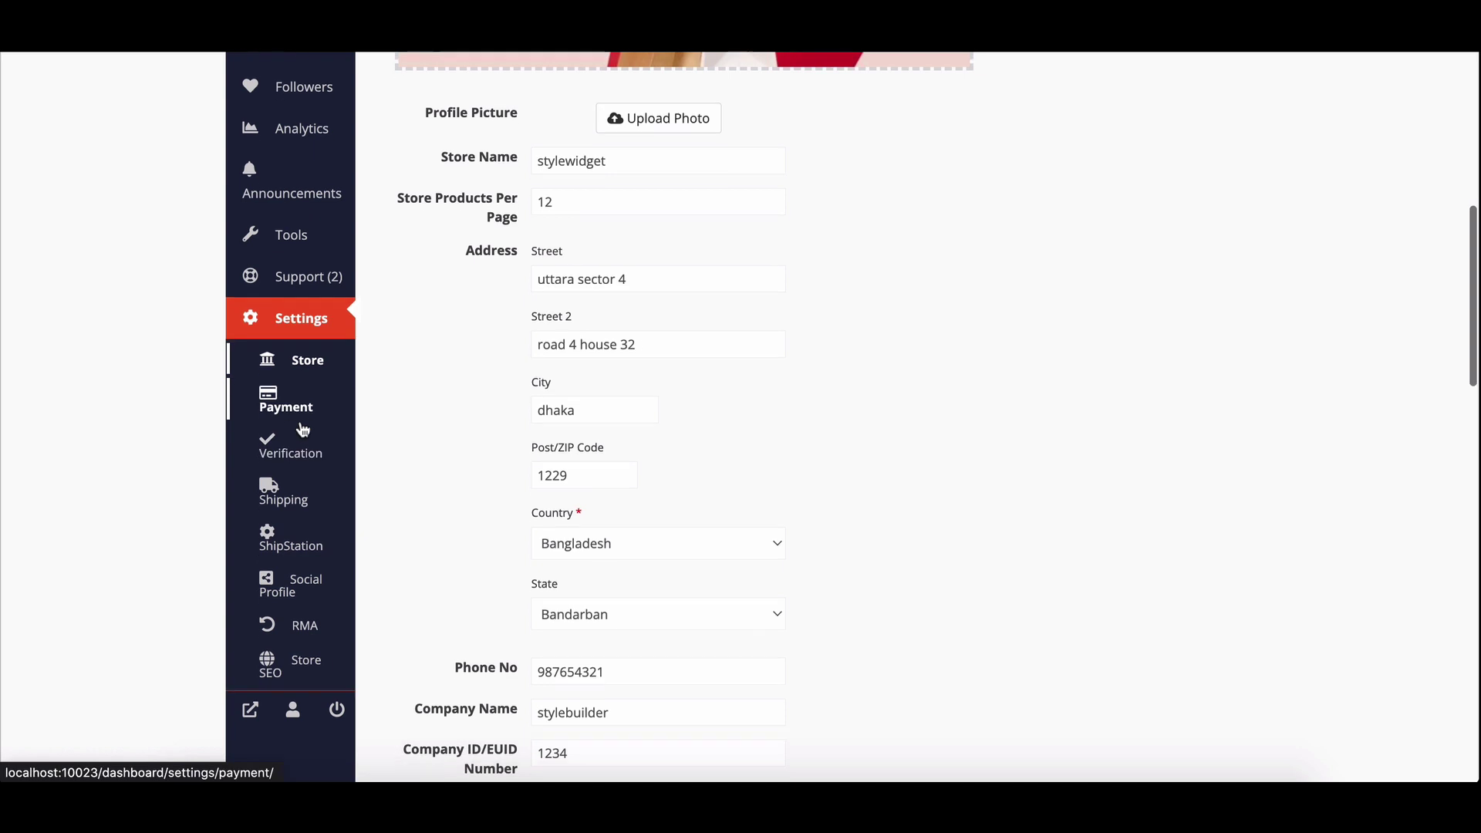
- Go to Settings > Verification and scroll down to the Company Verification section
click(276, 433)
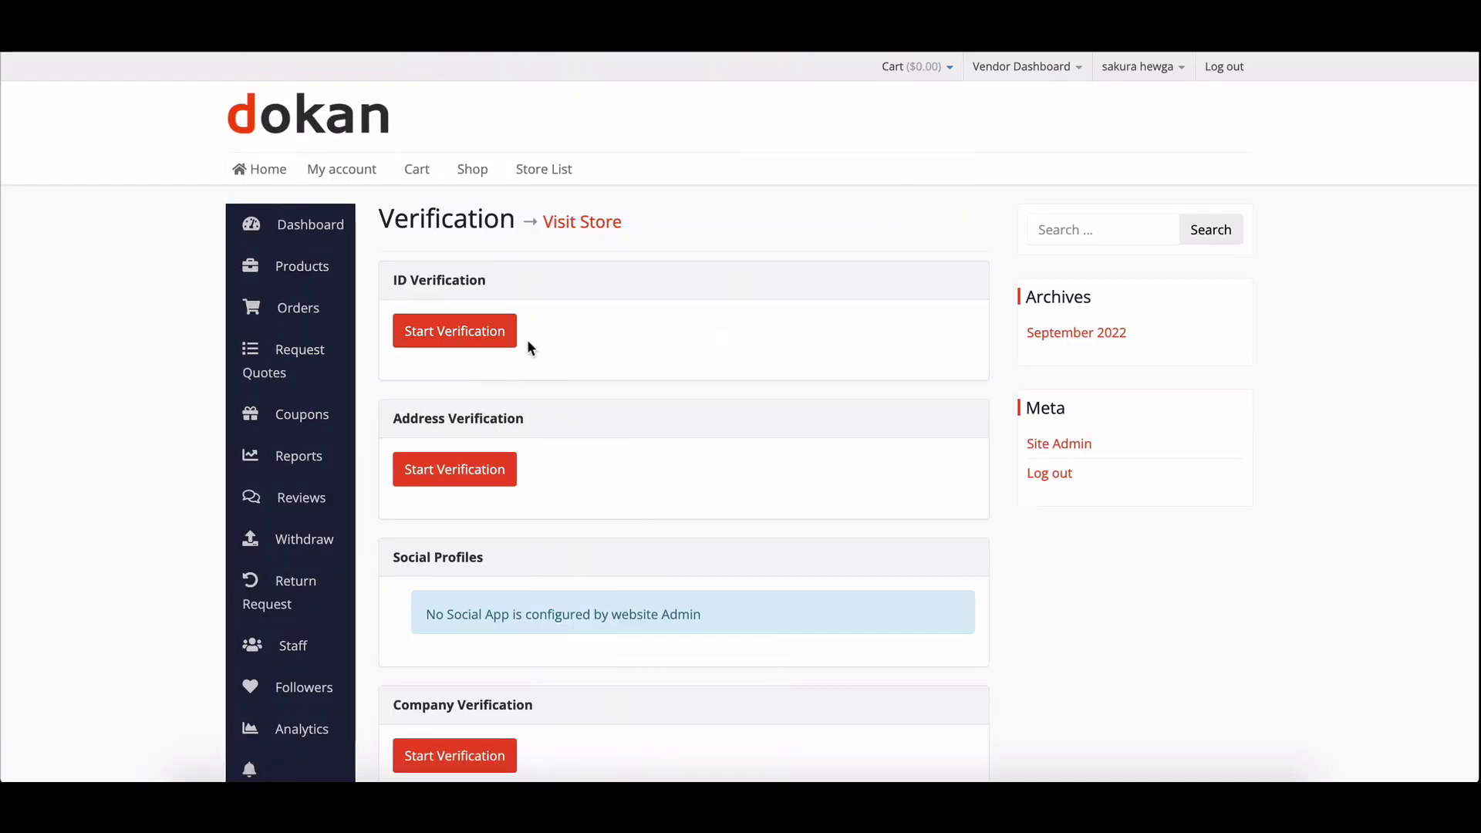
scroll(526, 339, down, 3)
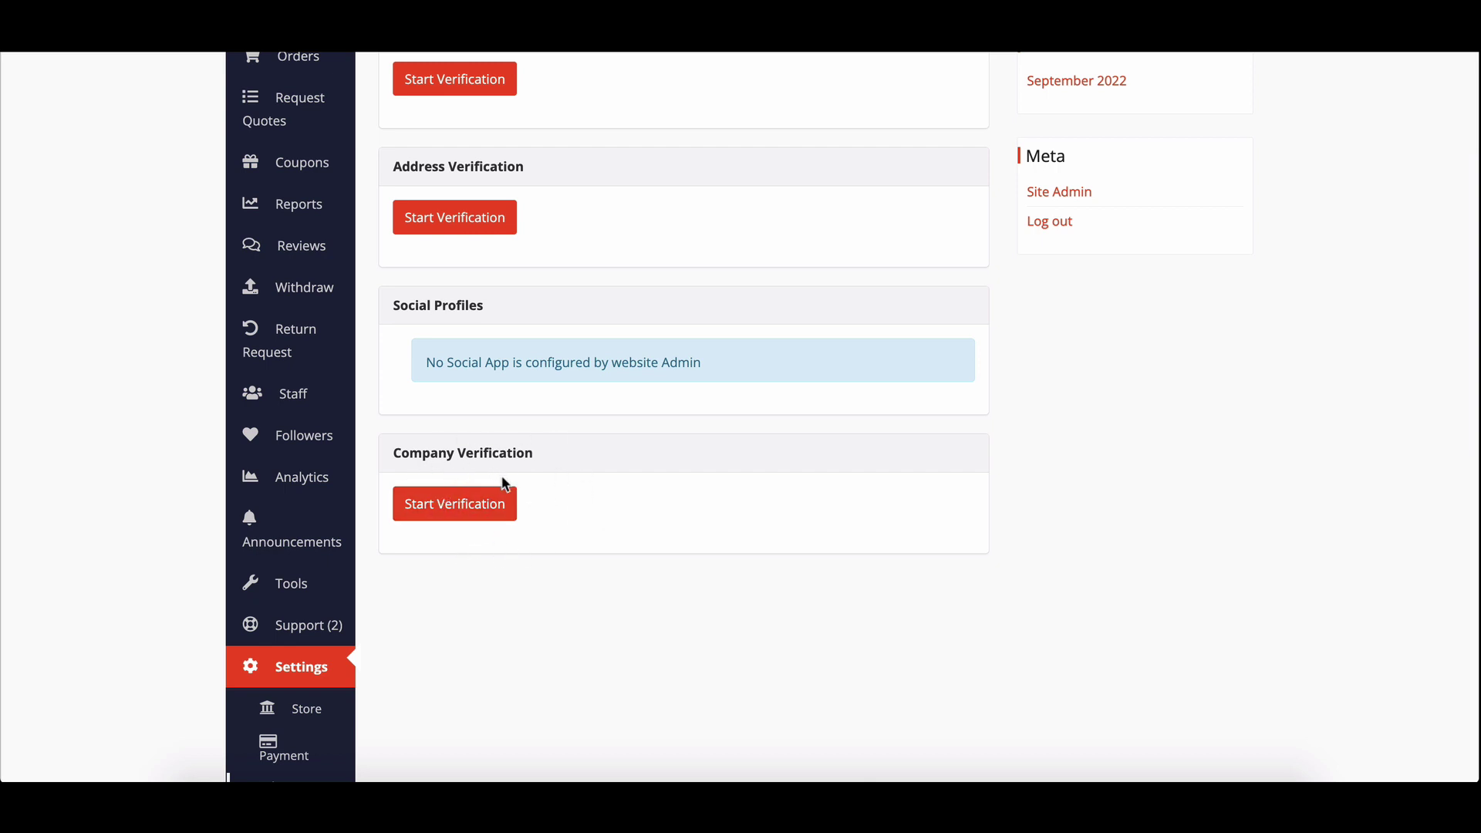
- Start a company verification request and attach company profile.pdf as the document
click(467, 513)
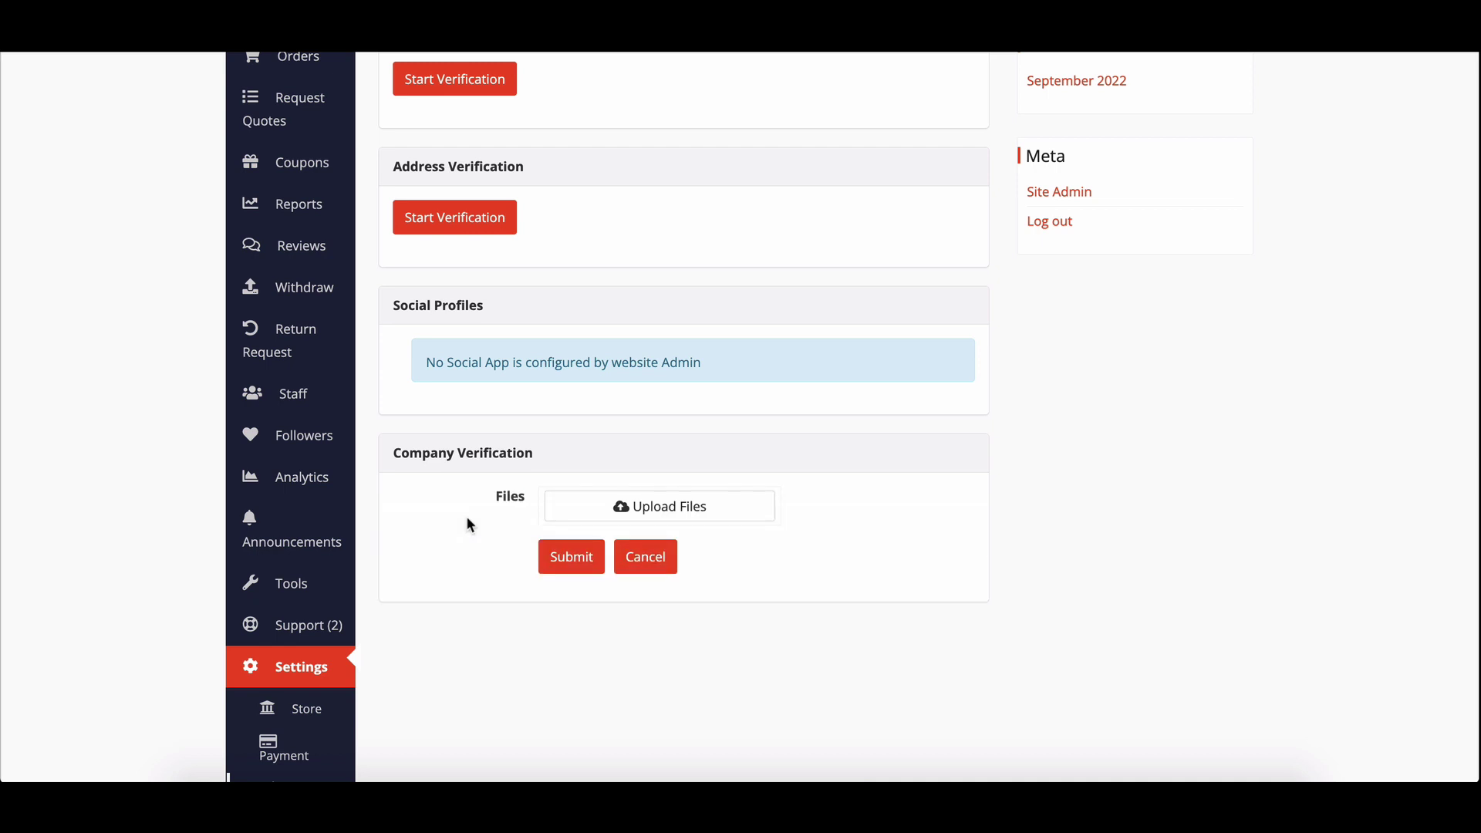
click(575, 501)
click(740, 418)
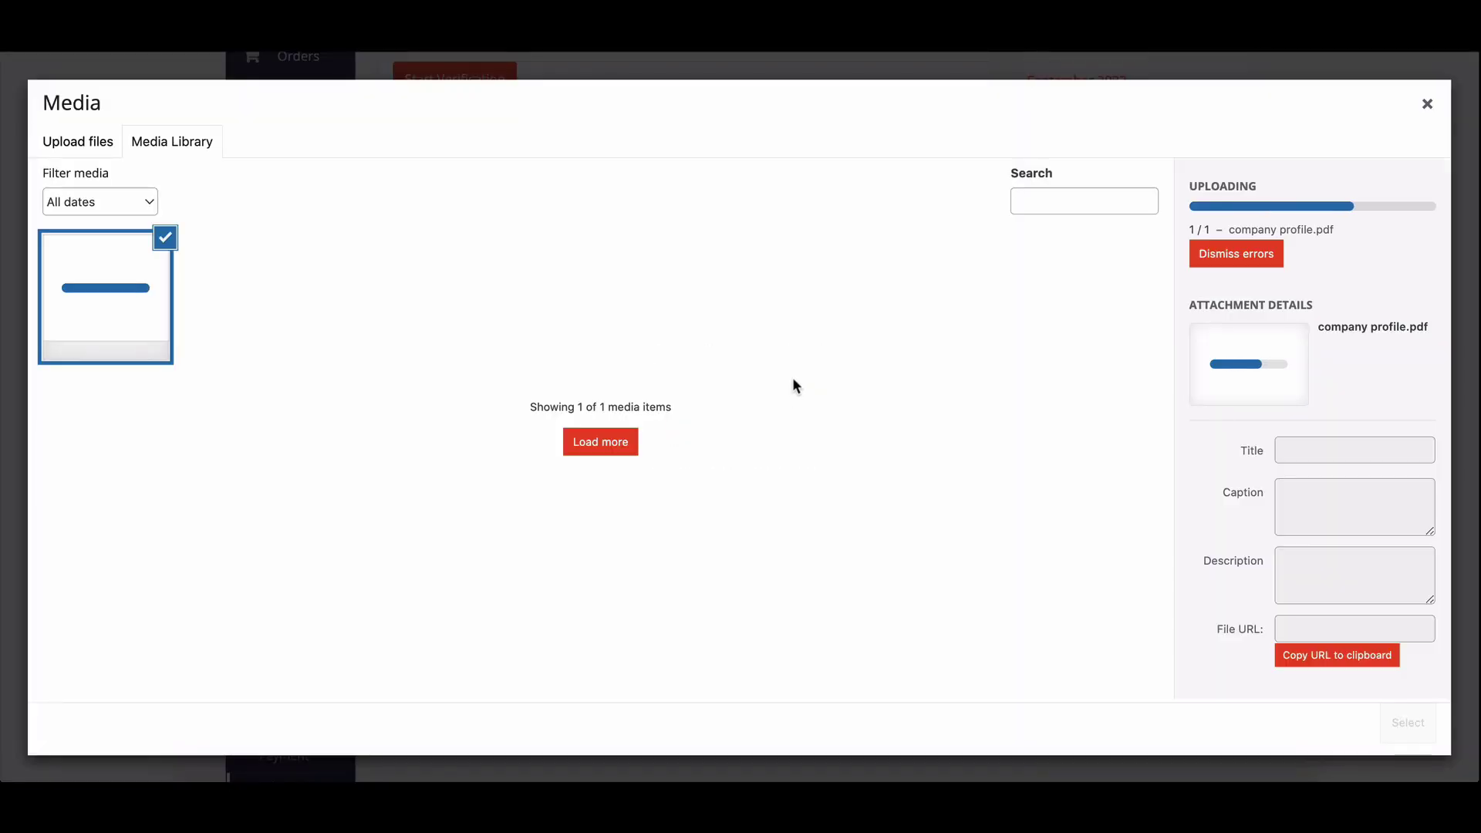
click(1407, 722)
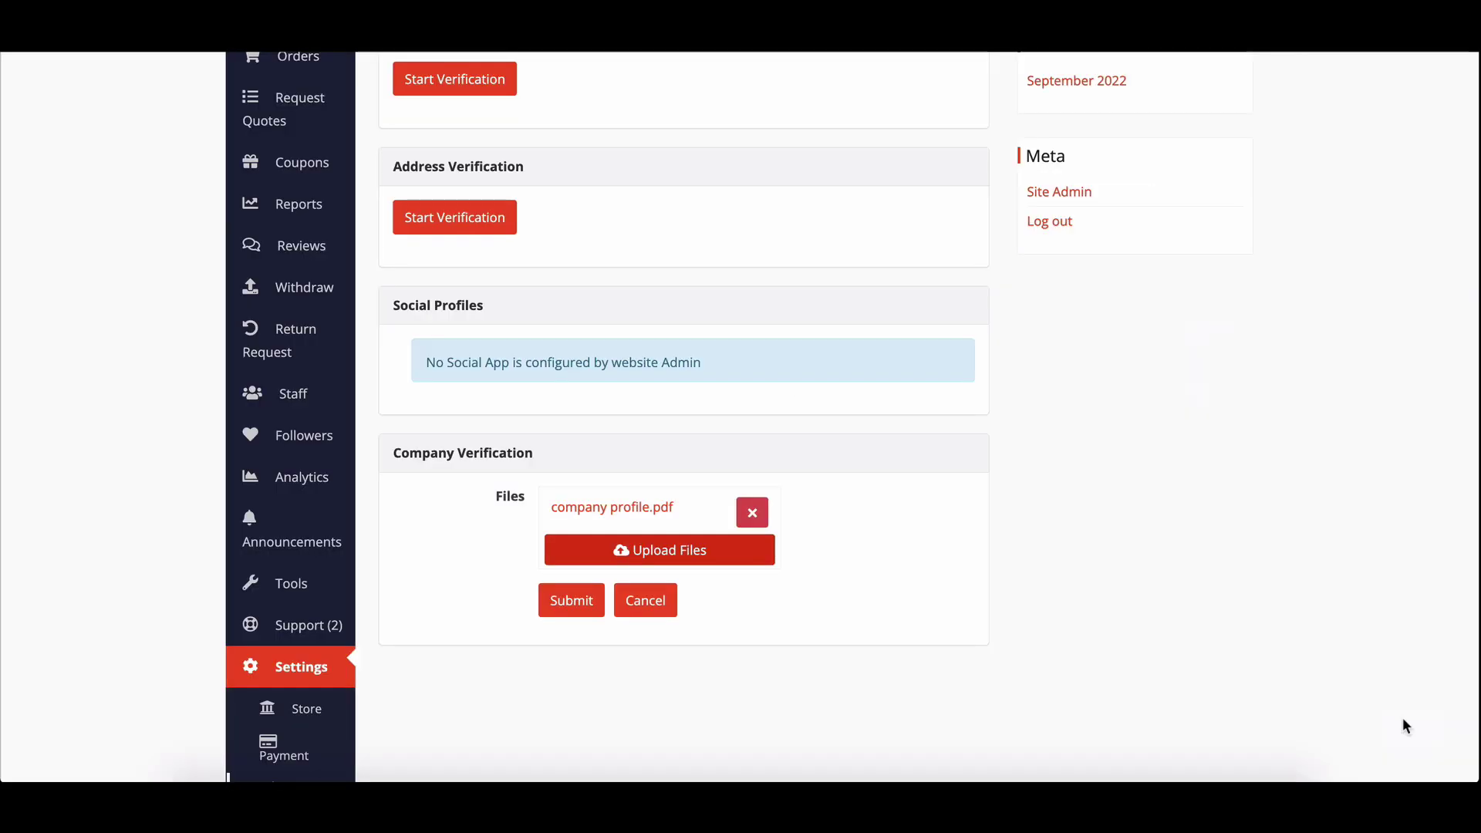
- Submit the company verification request so it shows as pending approval
click(594, 600)
scroll(595, 594, up, 1)
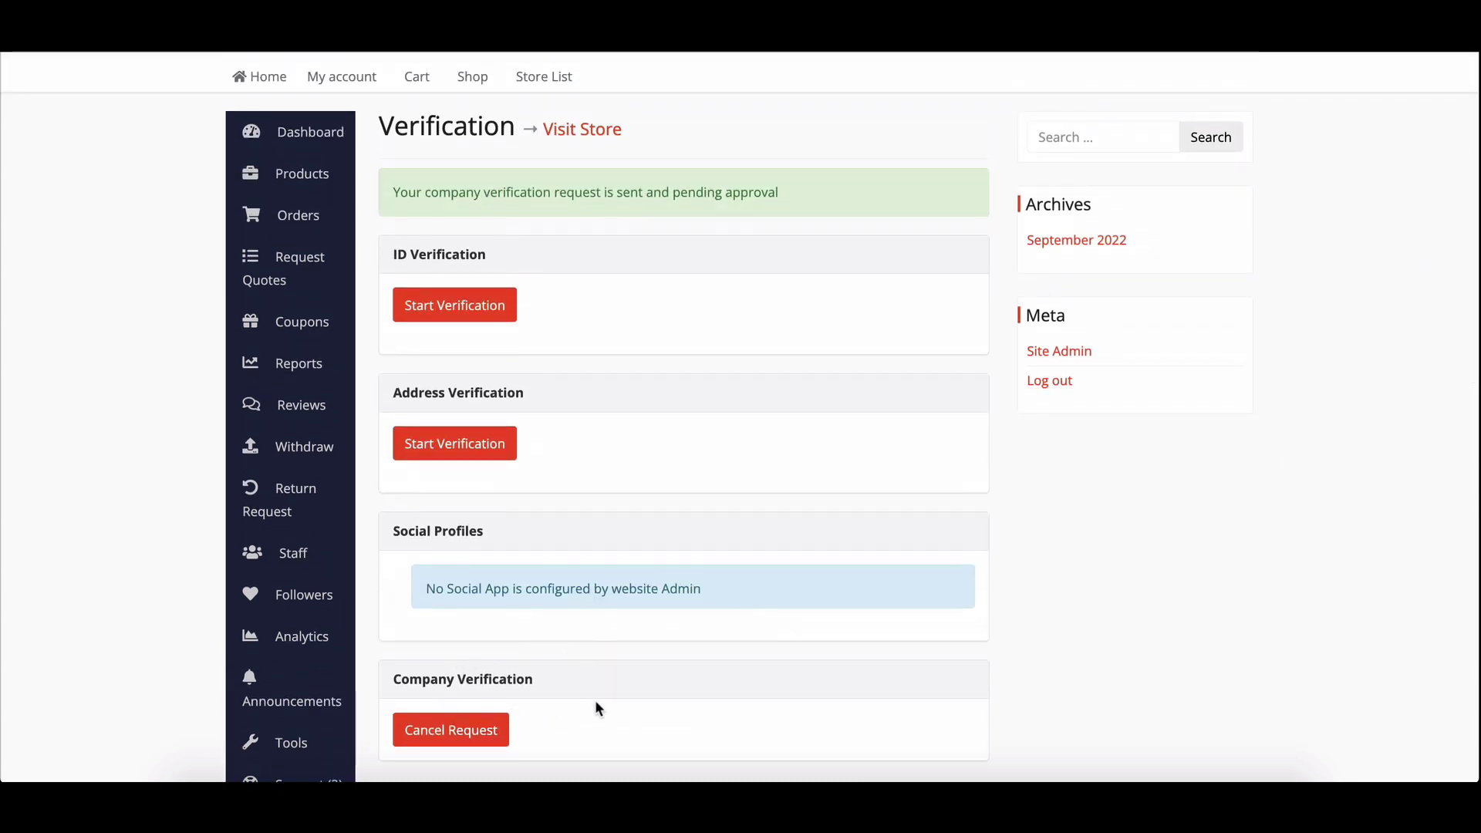
scroll(595, 701, down, 1)
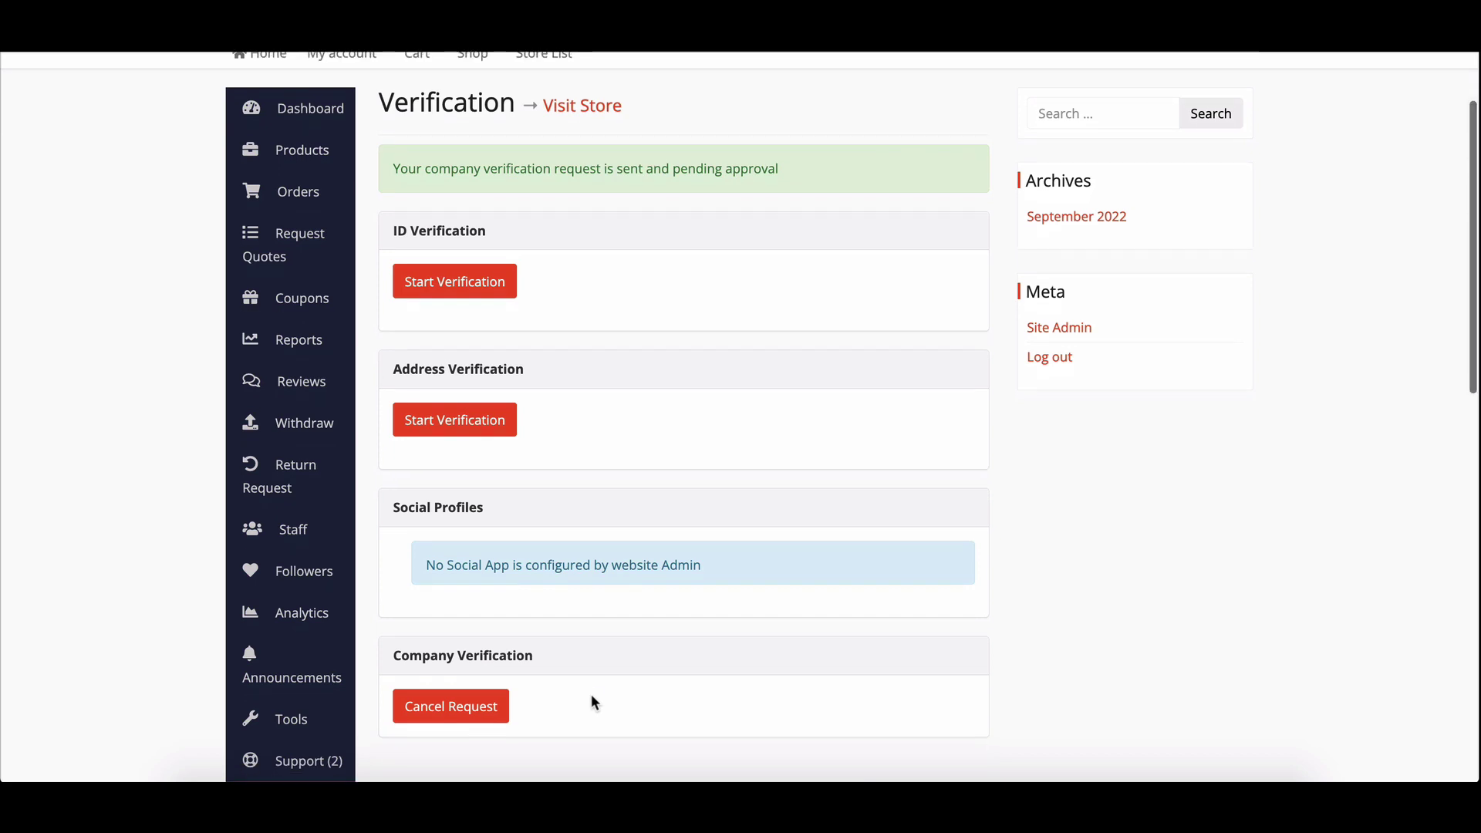
scroll(591, 692, down, 1)
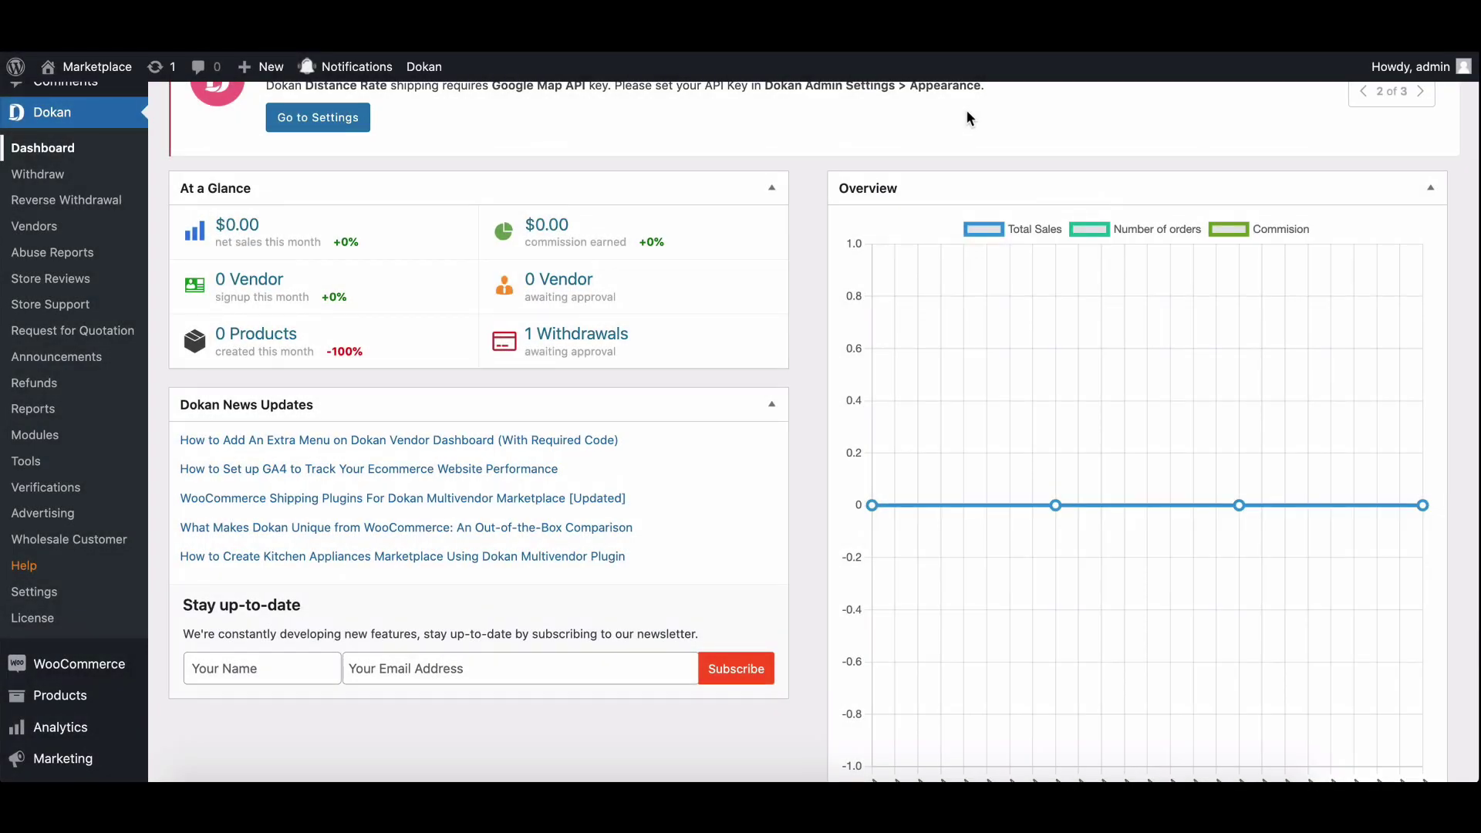
- Open Dokan Verifications, with store2 and store3 pending, and view store3's company profile PDF
scroll(965, 117, down, 2)
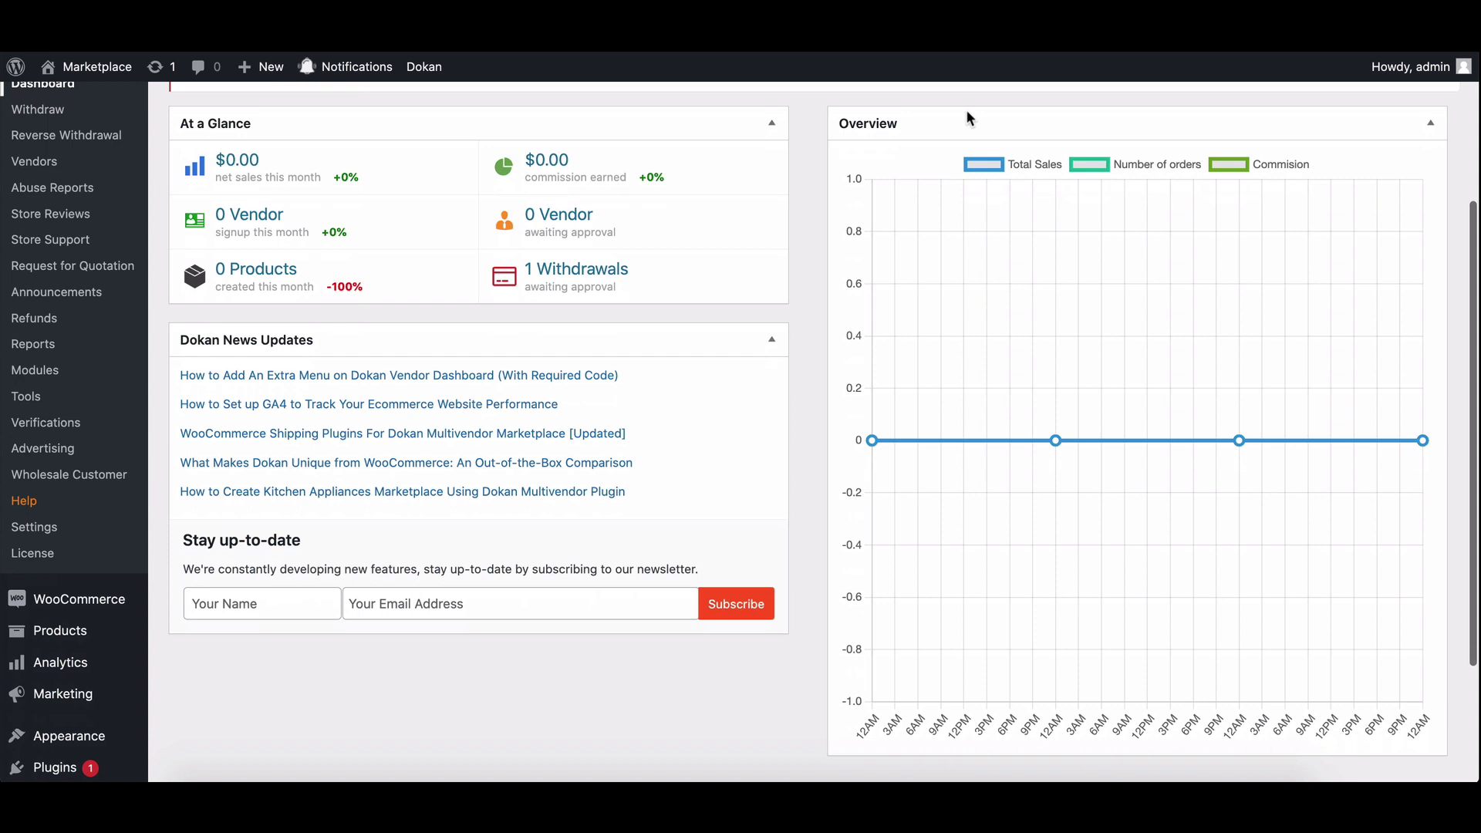
click(65, 426)
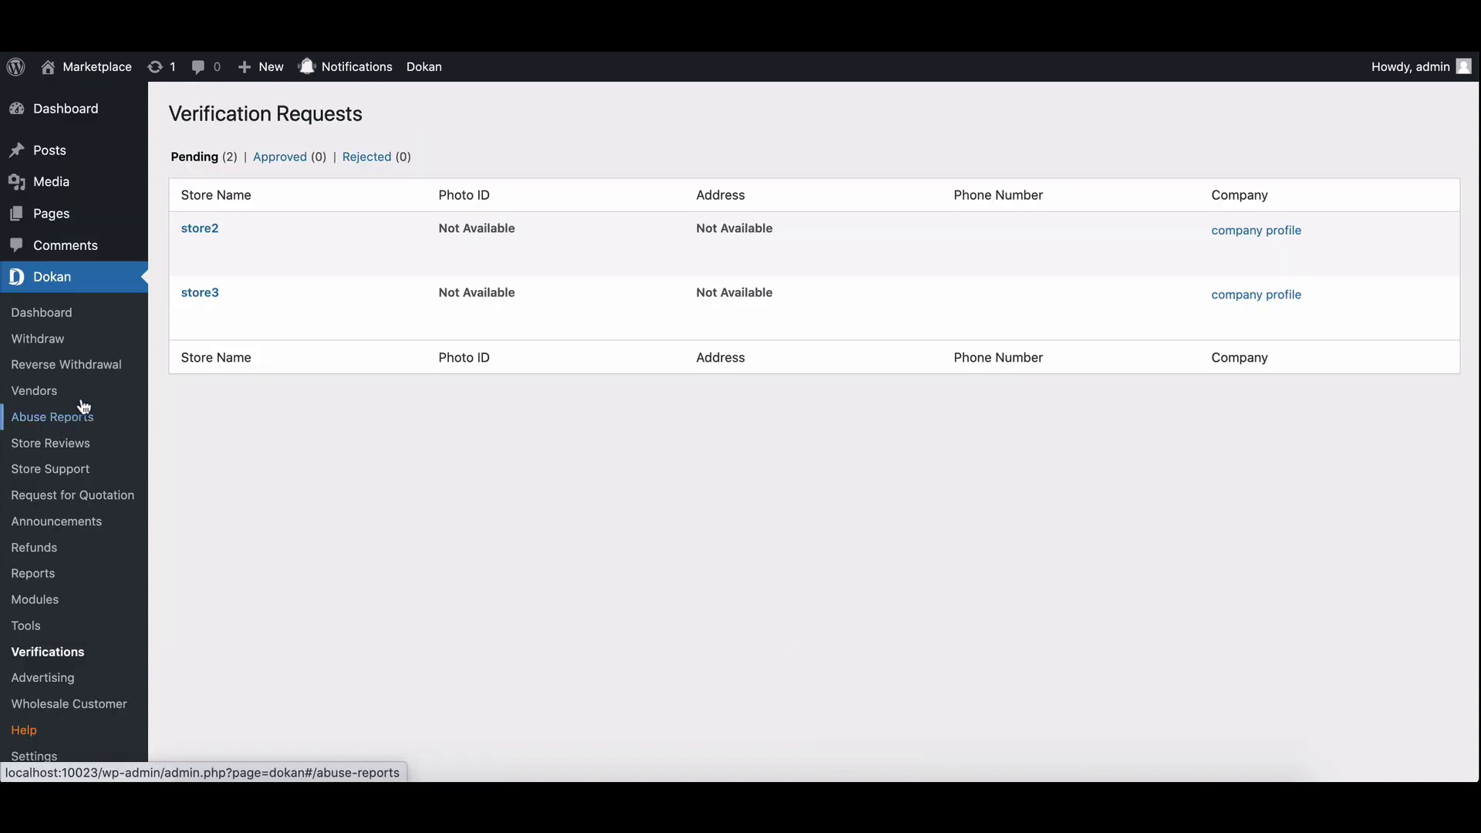
mouse_move(208, 242)
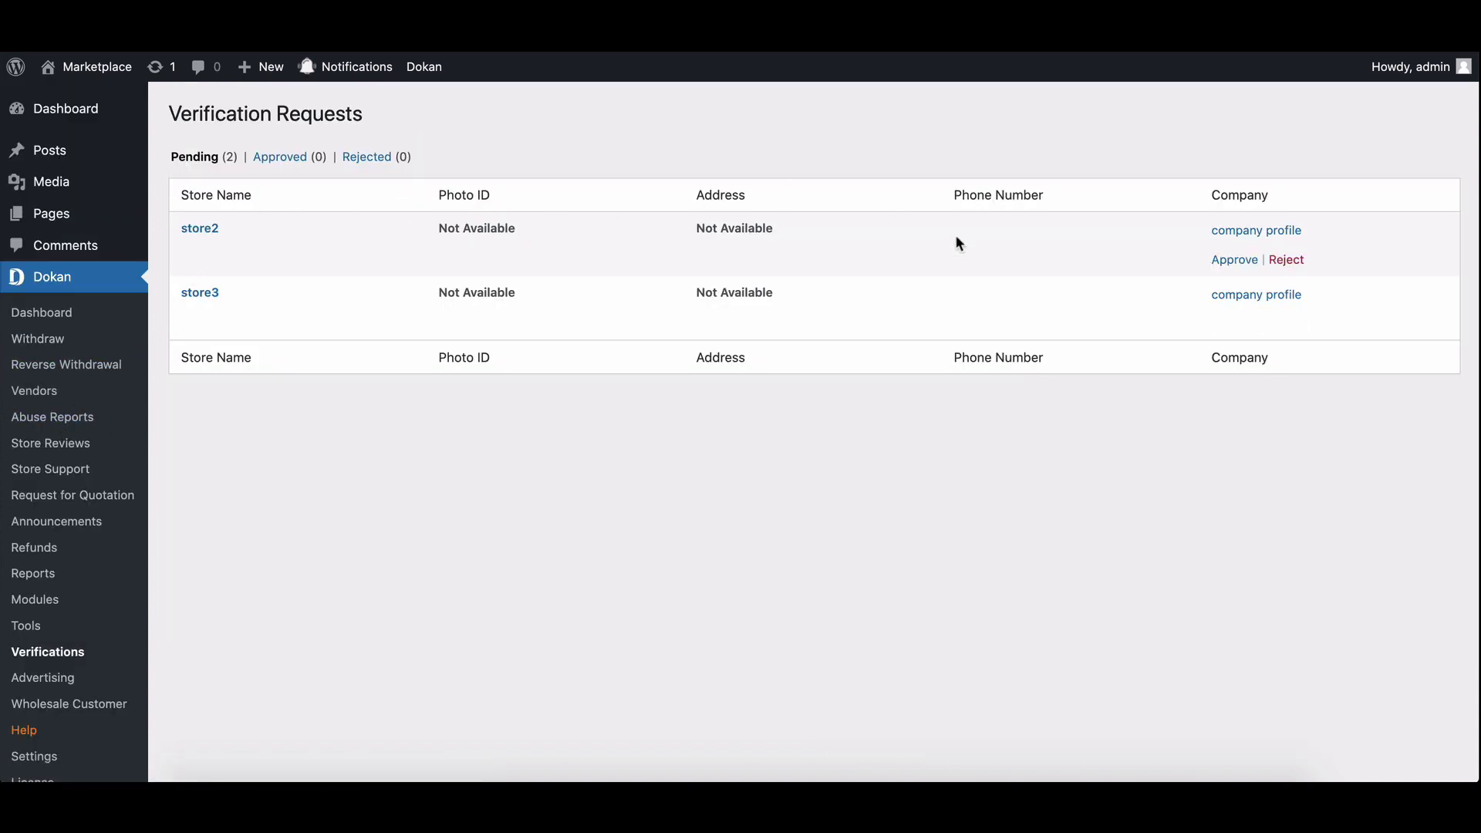
mouse_move(958, 302)
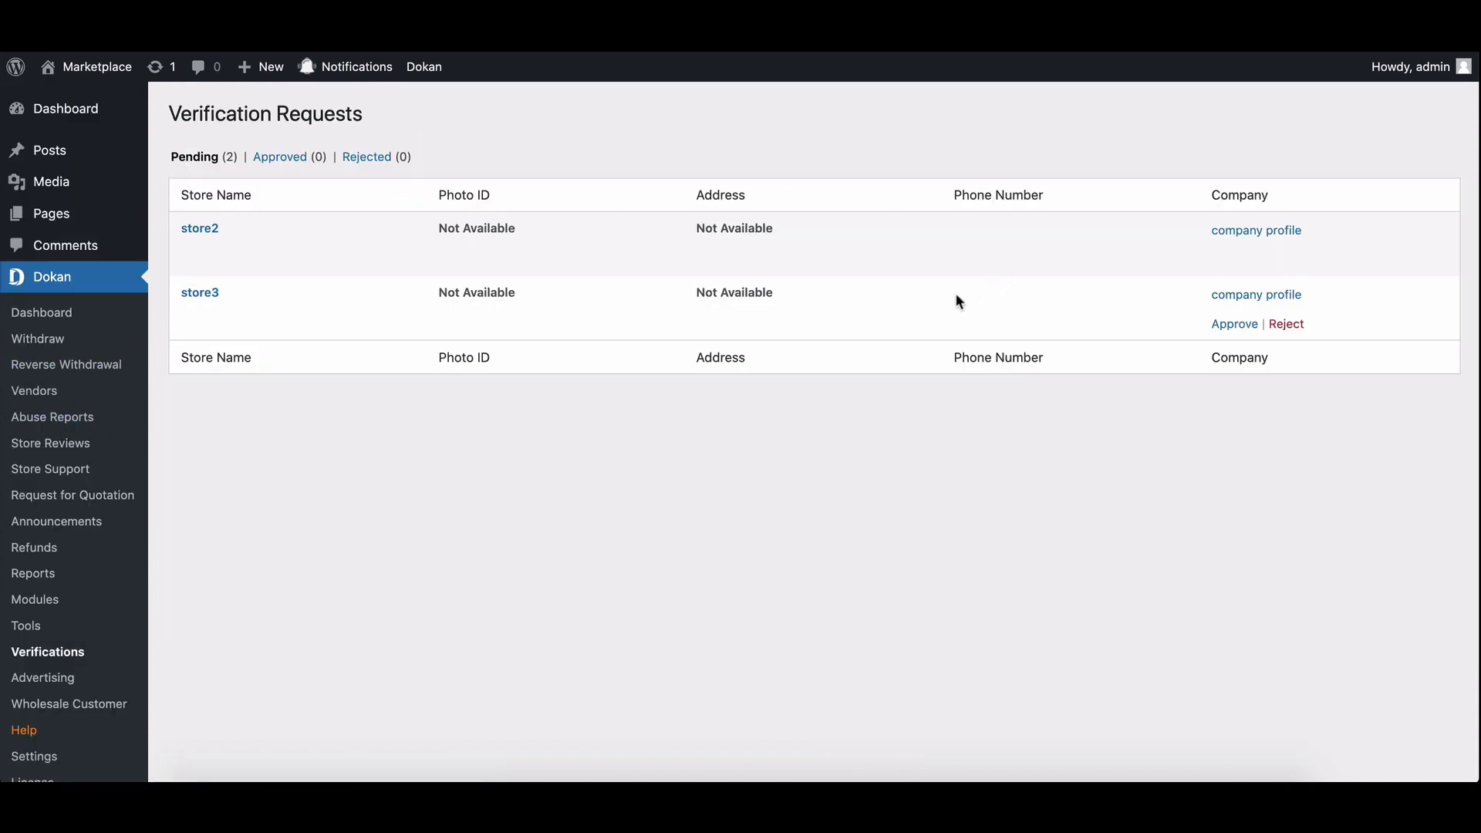
click(1250, 301)
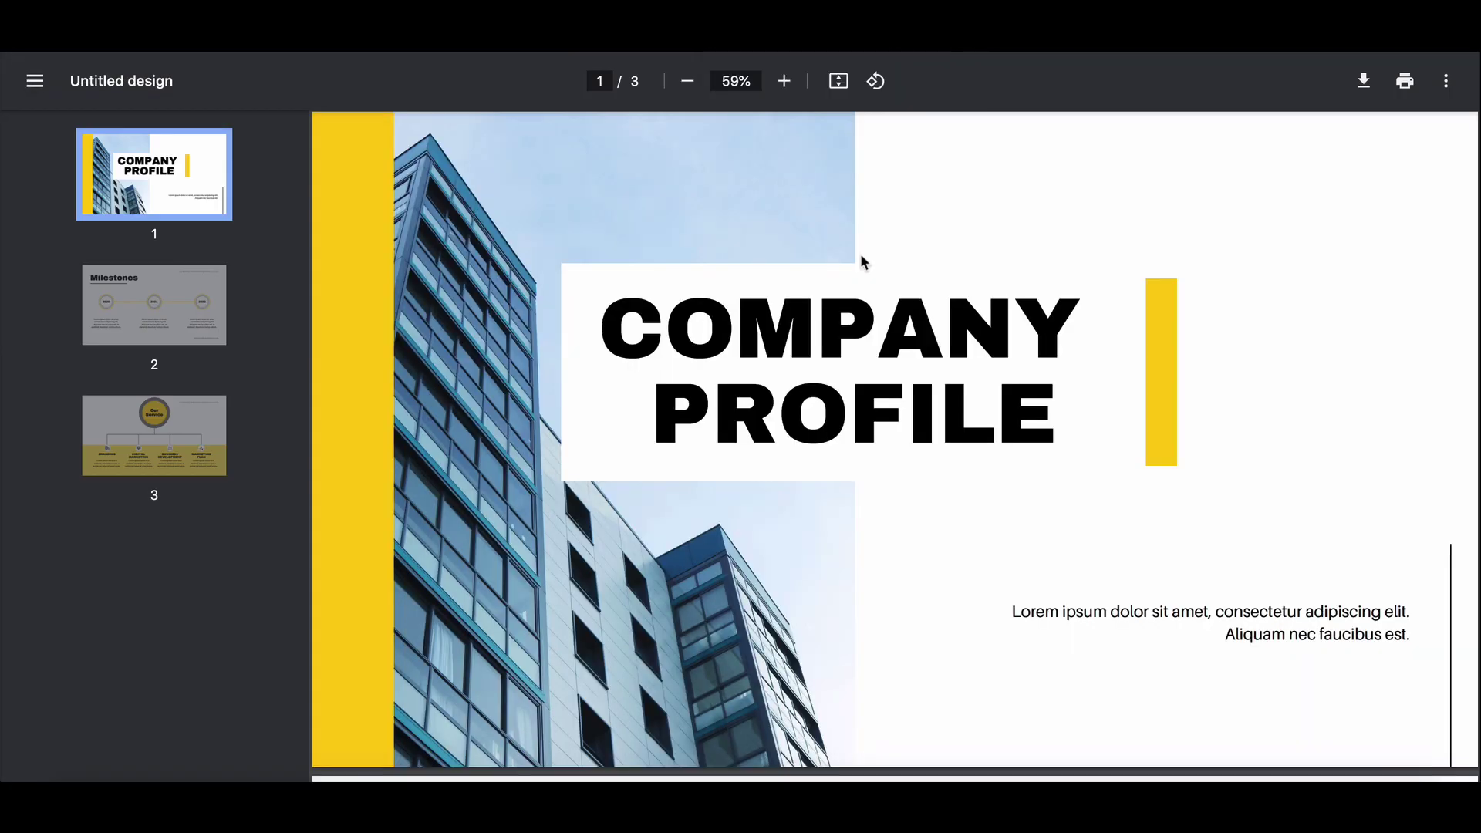
- Download store3's company profile PDF to the Desktop as company-profile-1.pdf
click(1363, 82)
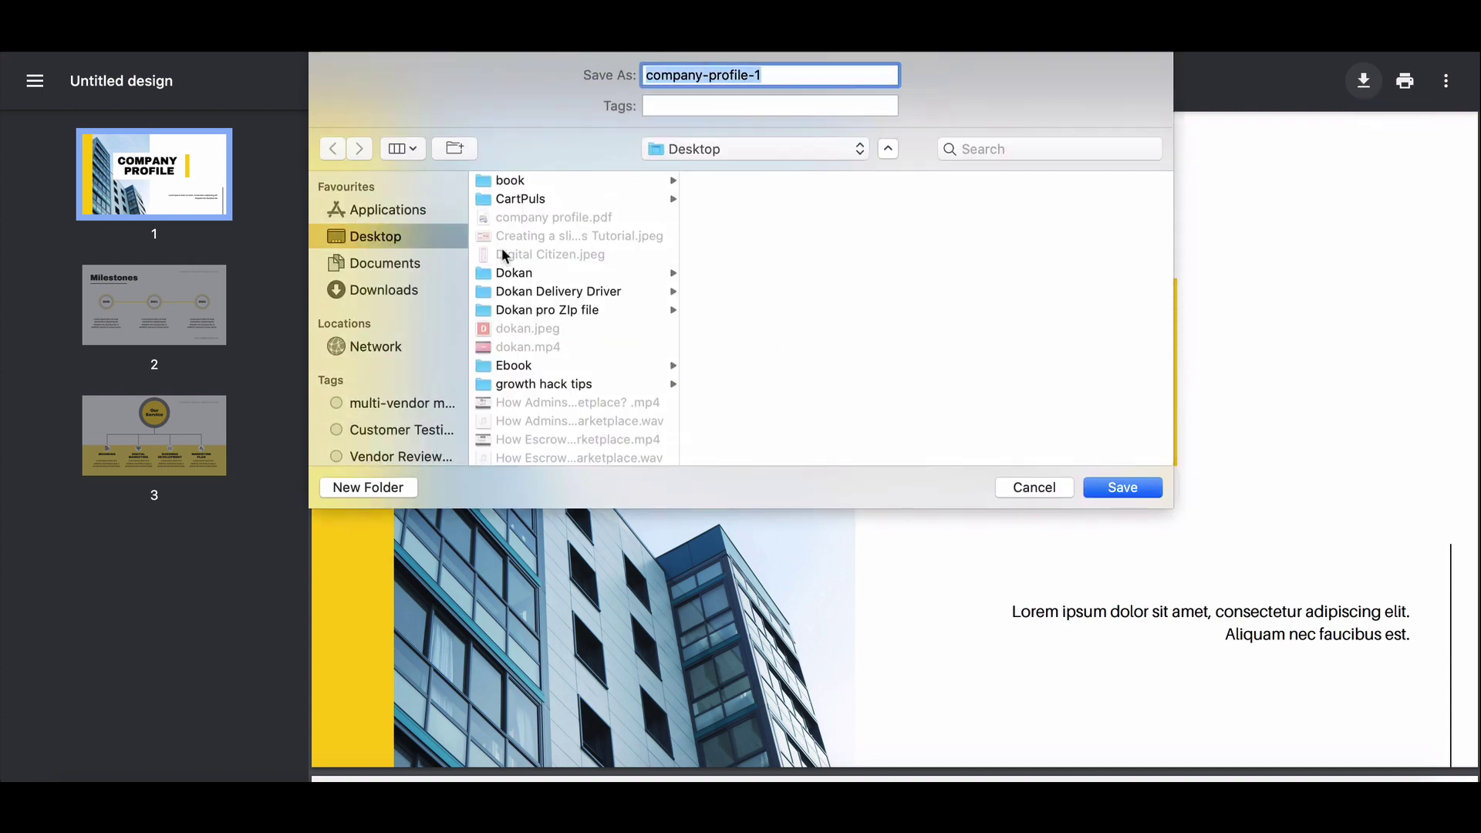
click(1122, 487)
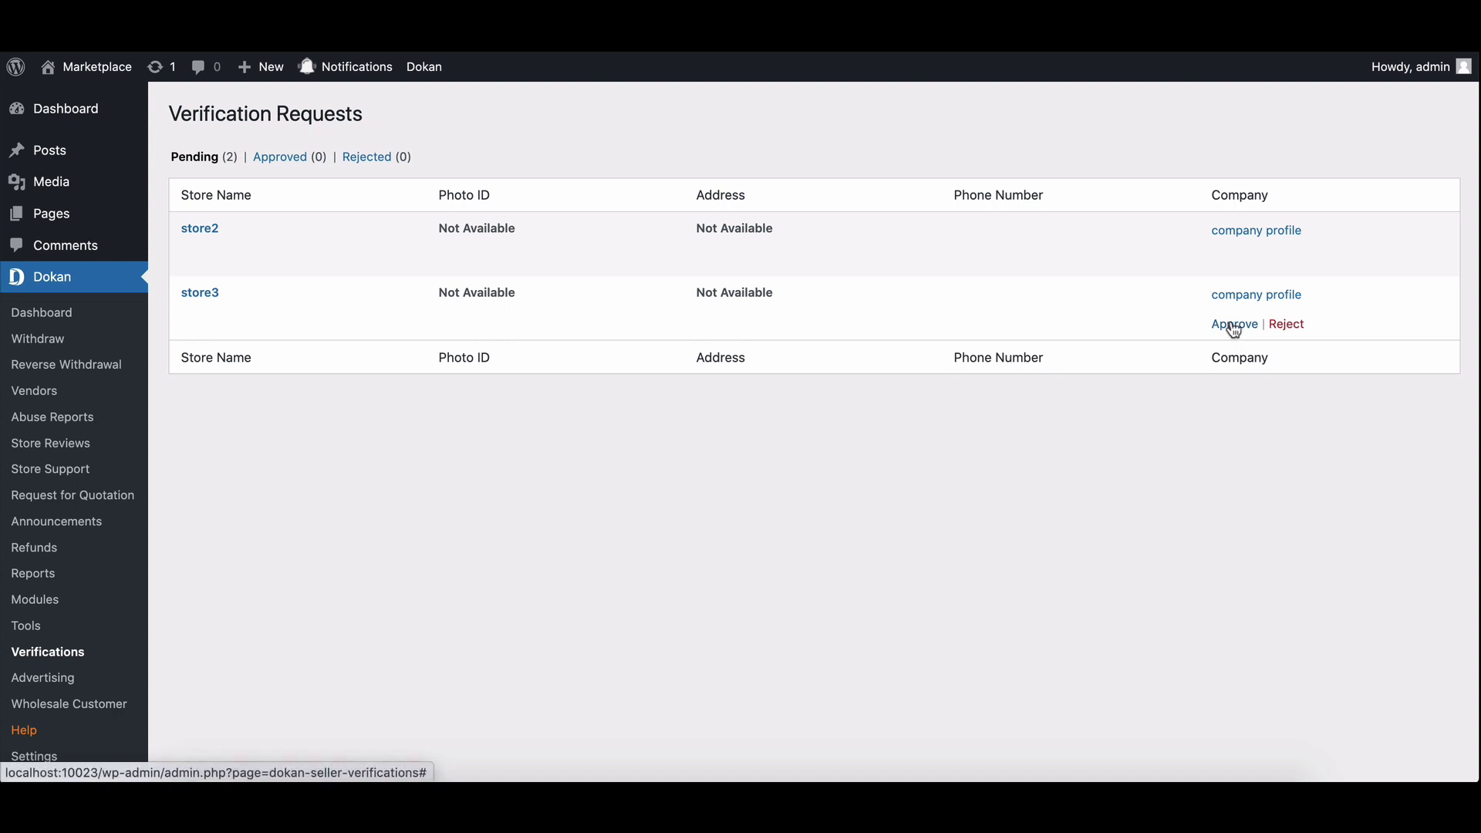
- Approve store3's company verification and filter the requests to Approved
click(1234, 325)
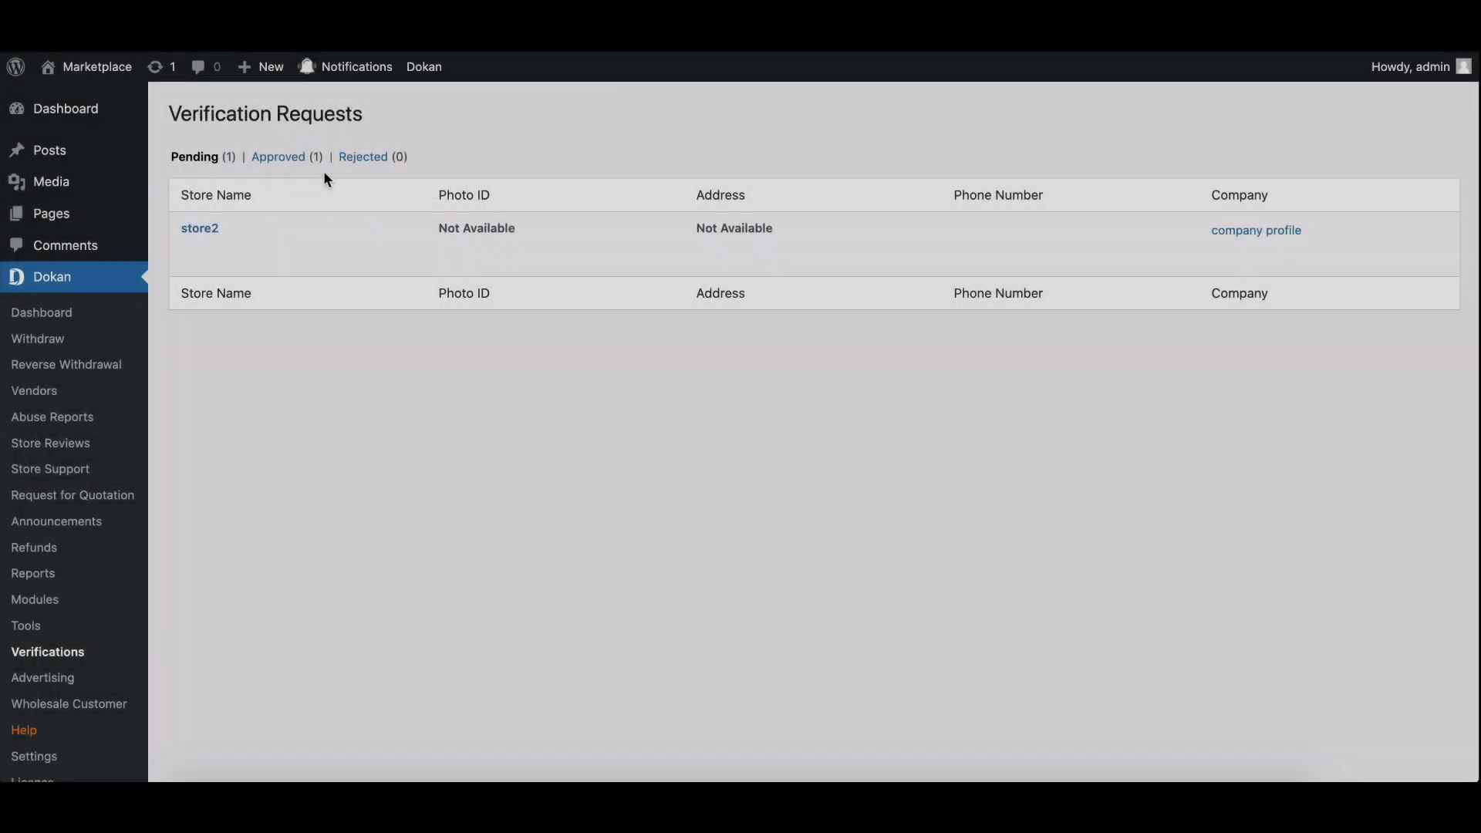
click(274, 156)
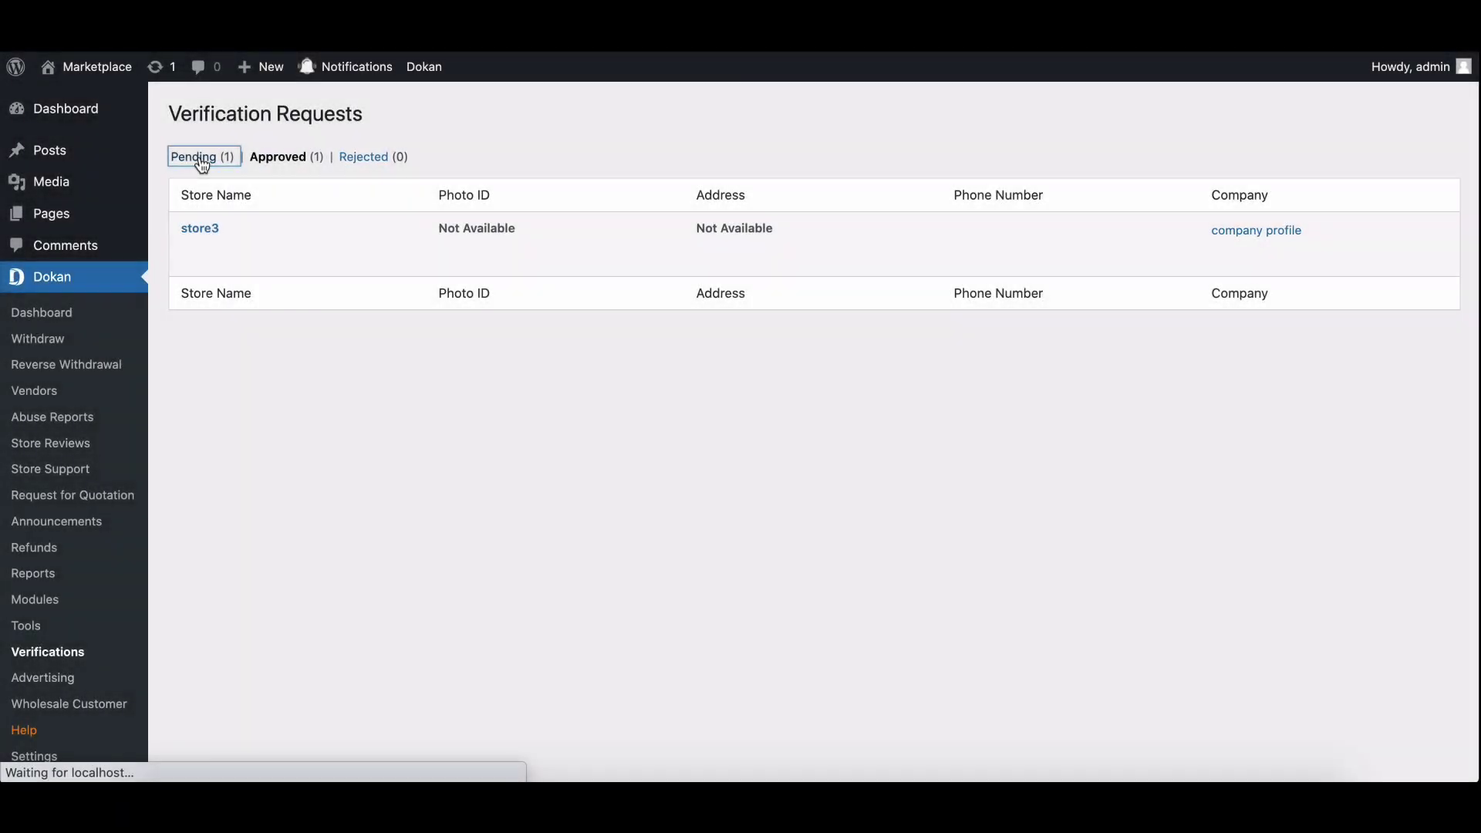
- Reject store2's company verification request and review the Rejected requests list
mouse_move(1091, 255)
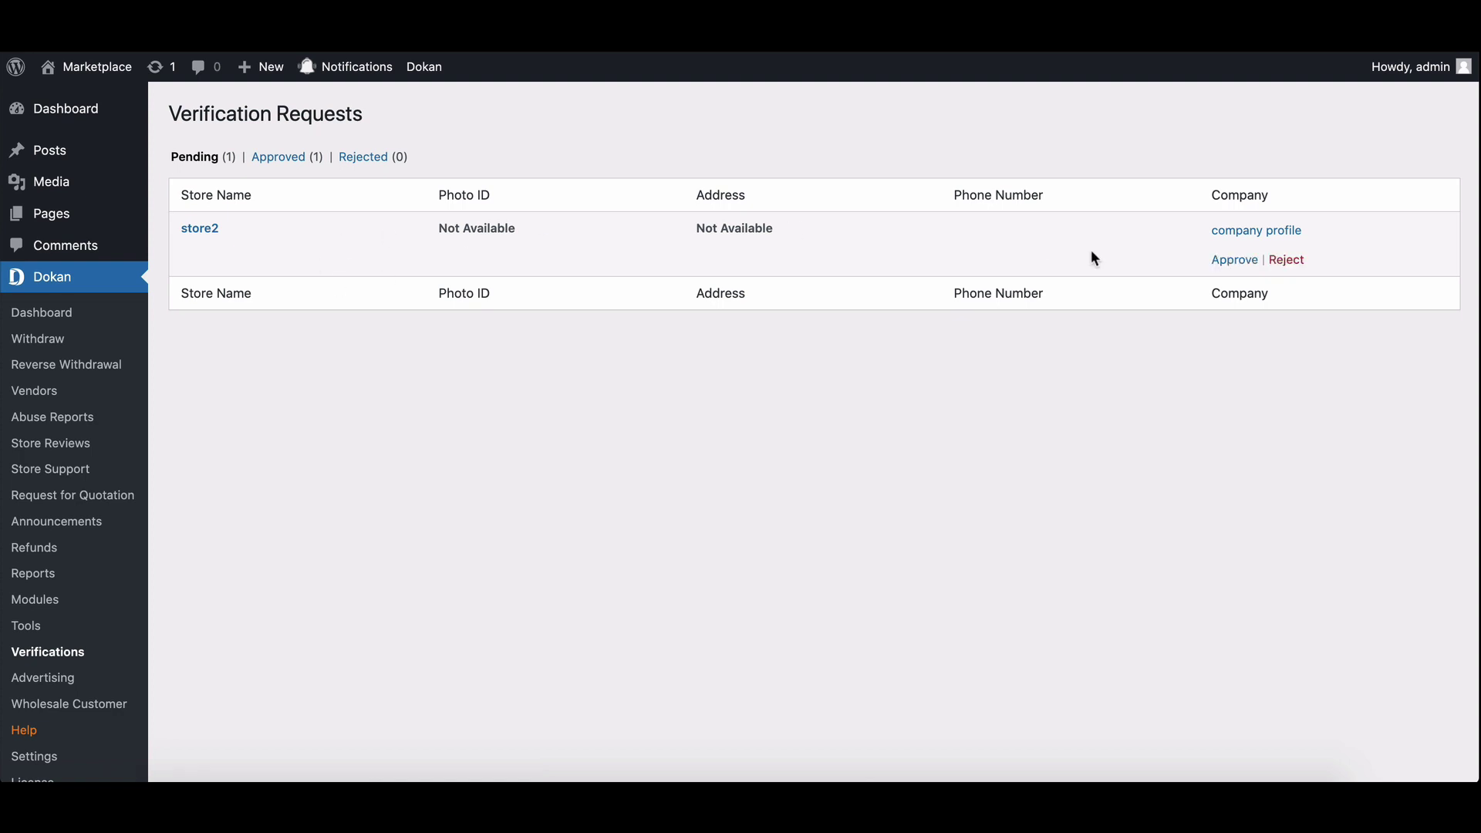
click(1285, 260)
click(372, 158)
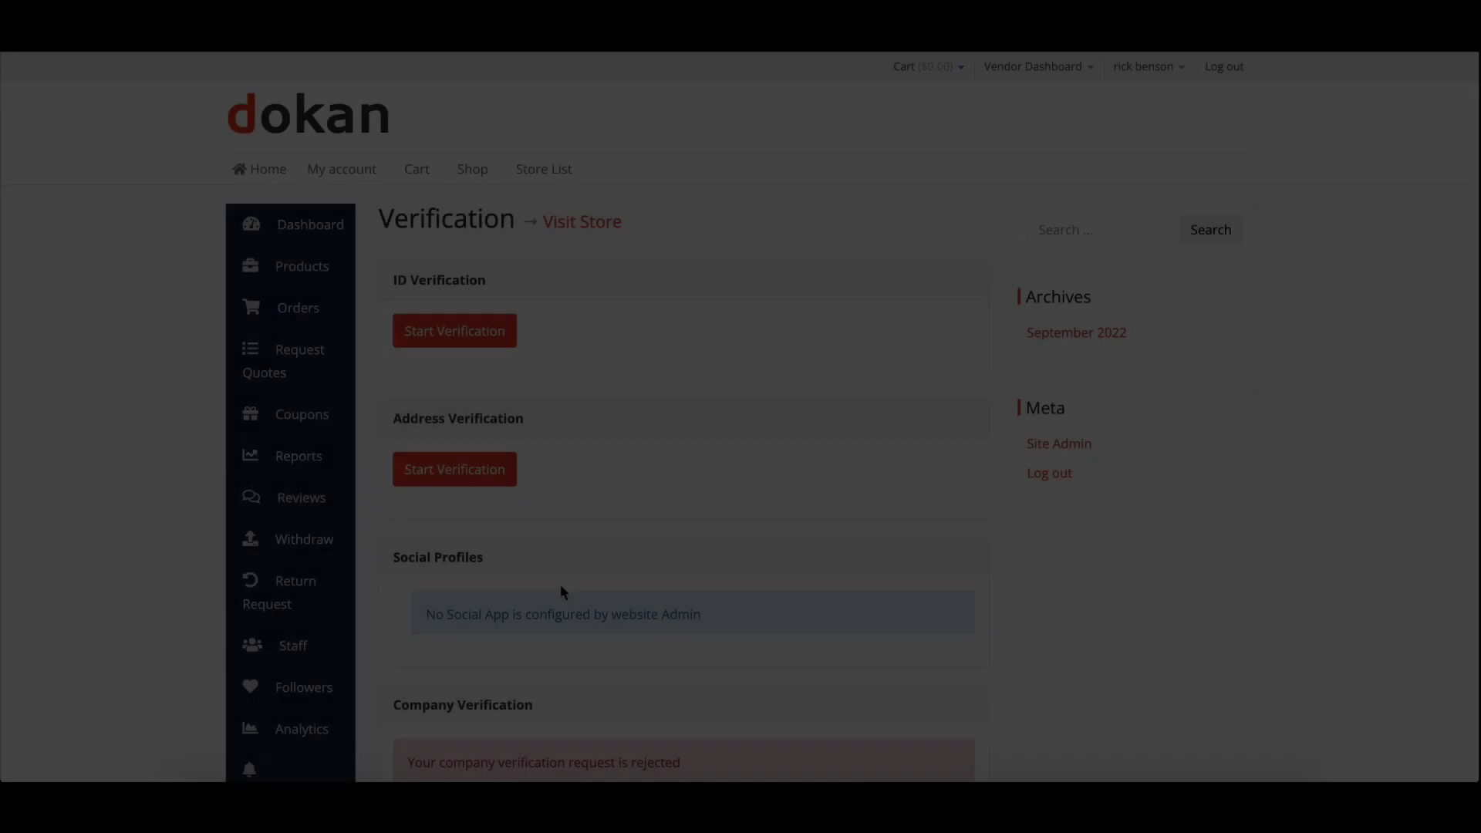
scroll(560, 591, down, 3)
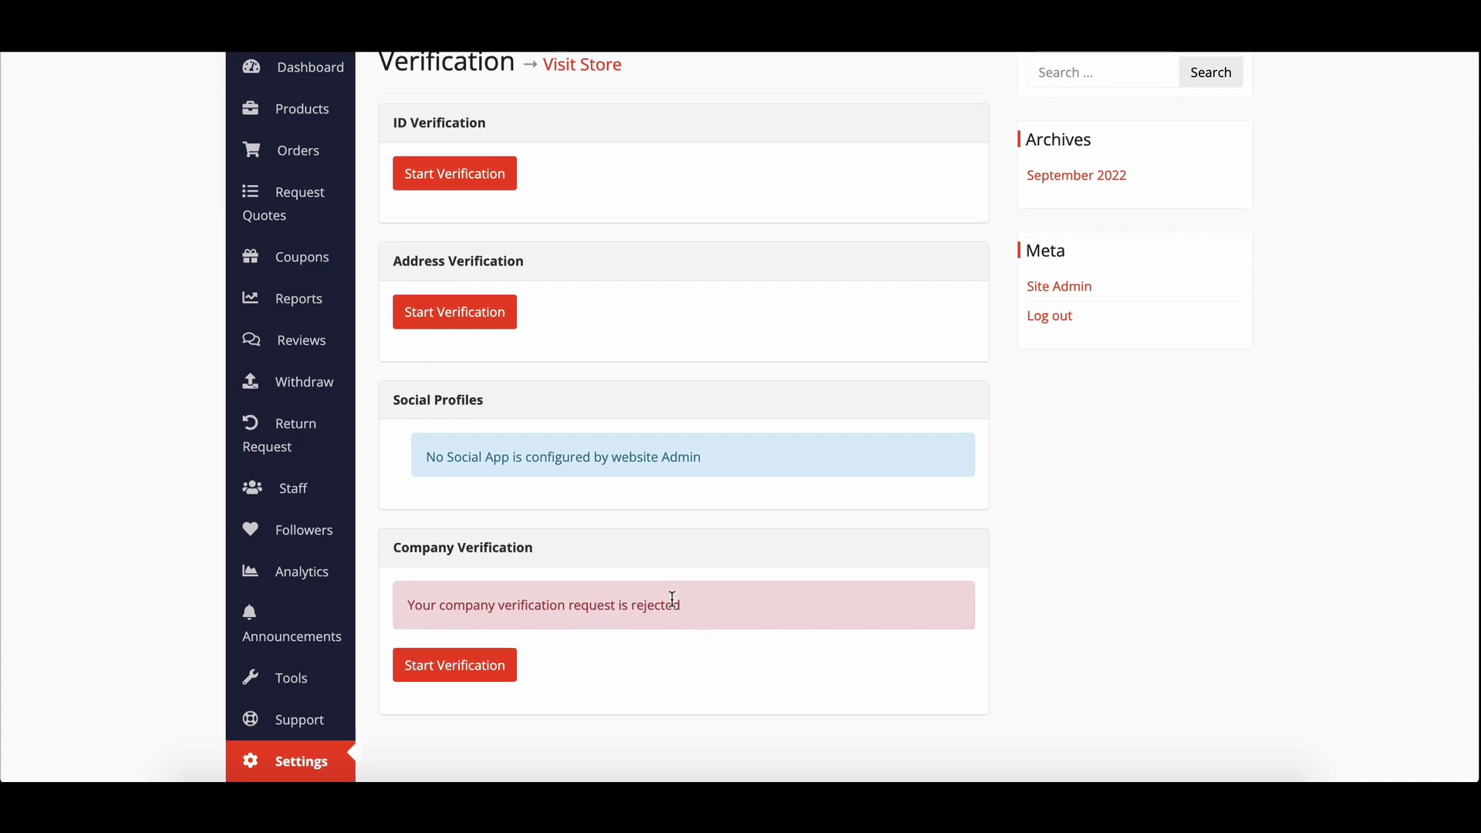
scroll(672, 599, up, 1)
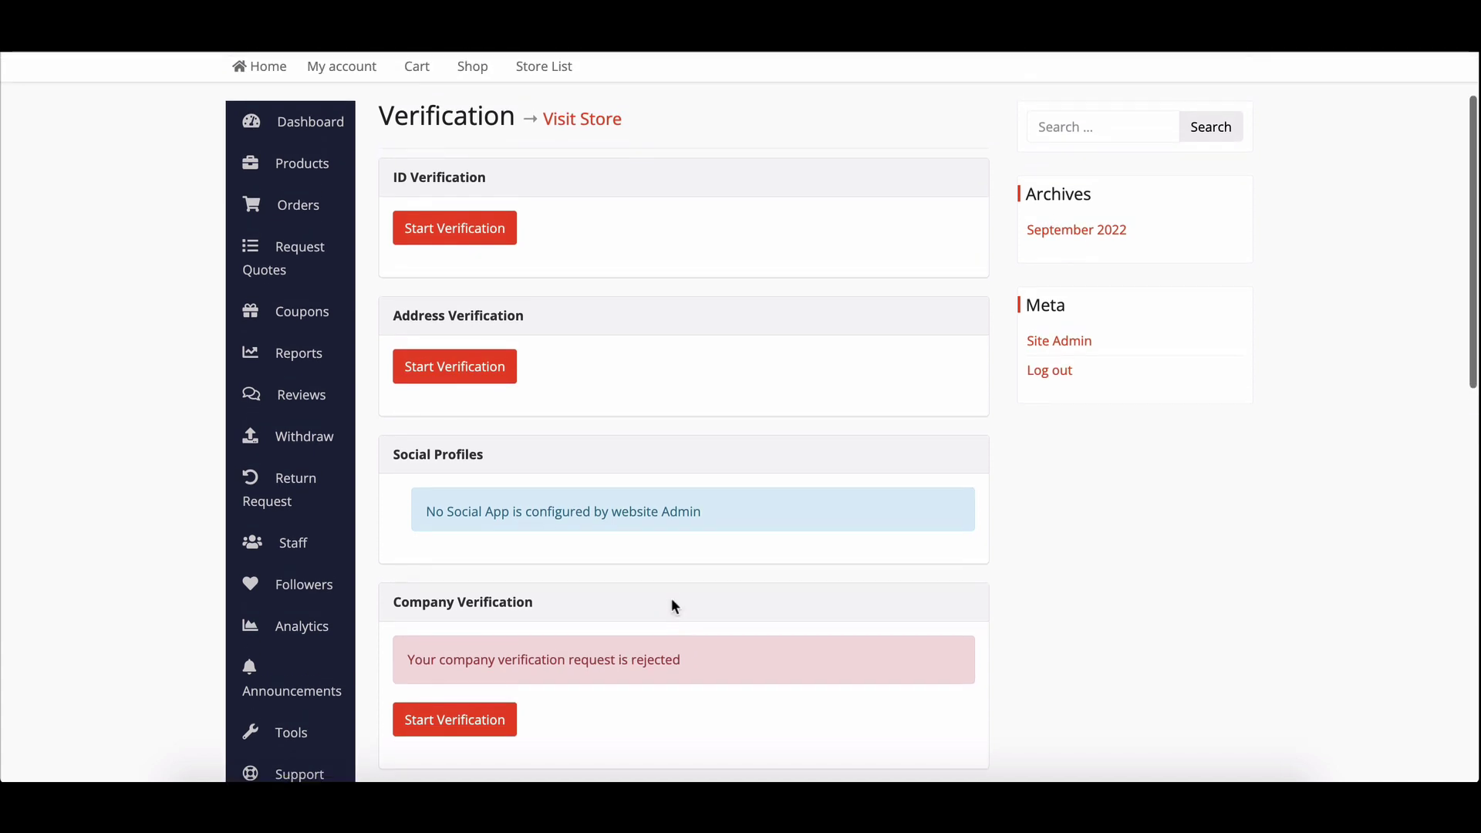
scroll(672, 599, up, 2)
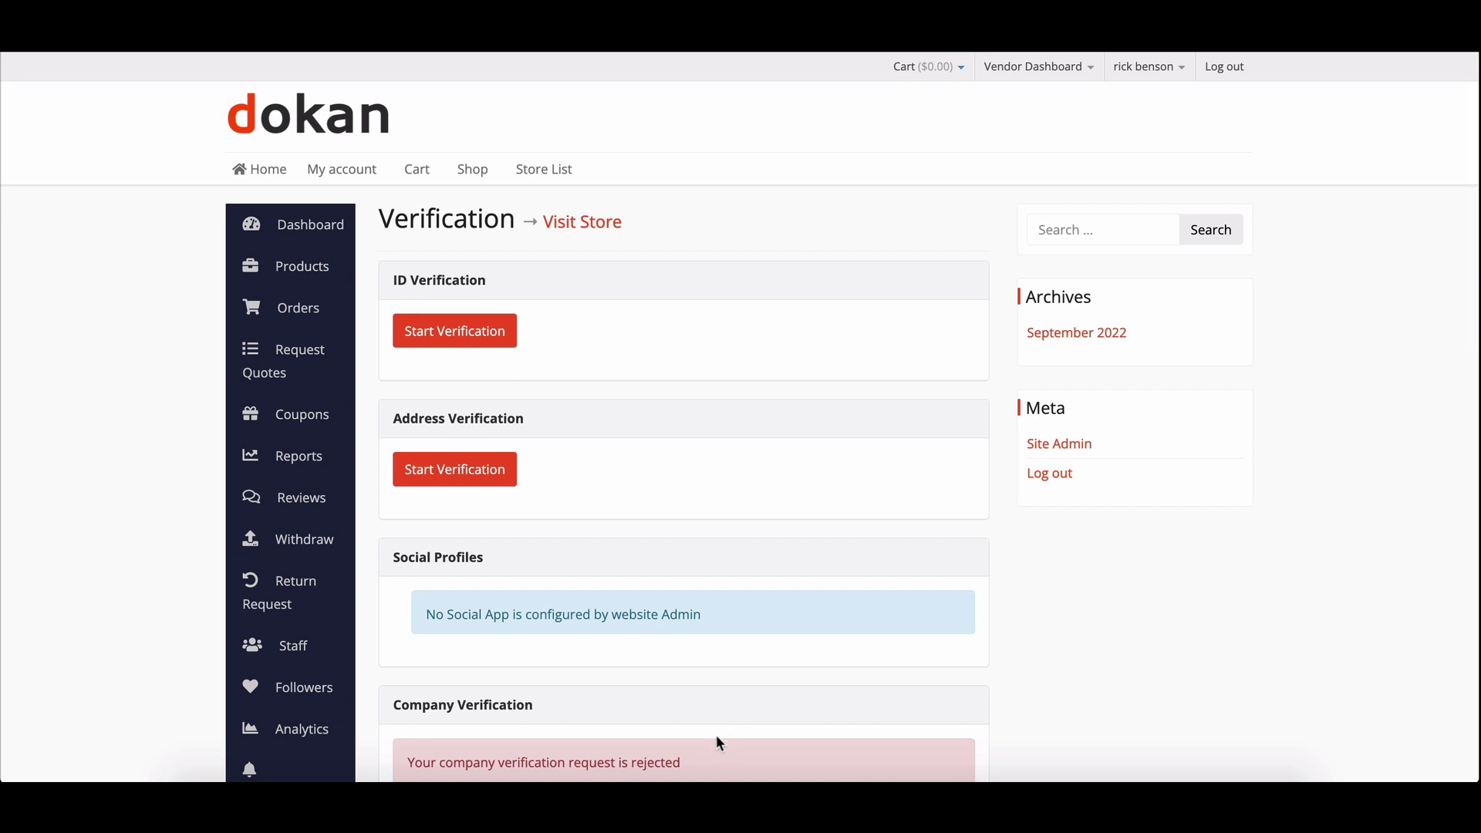
scroll(689, 713, down, 2)
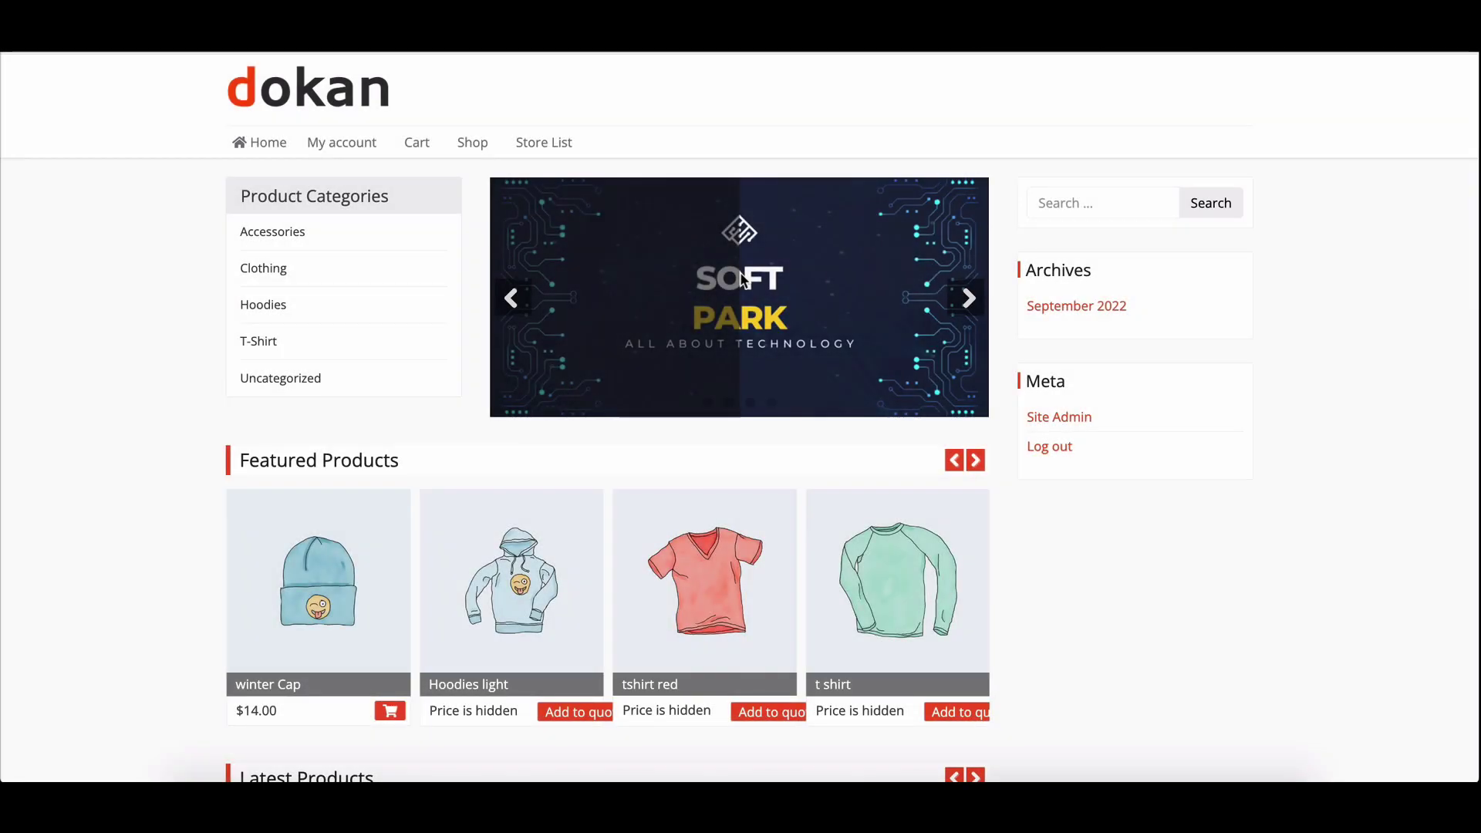
scroll(742, 279, down, 4)
scroll(742, 279, down, 4)
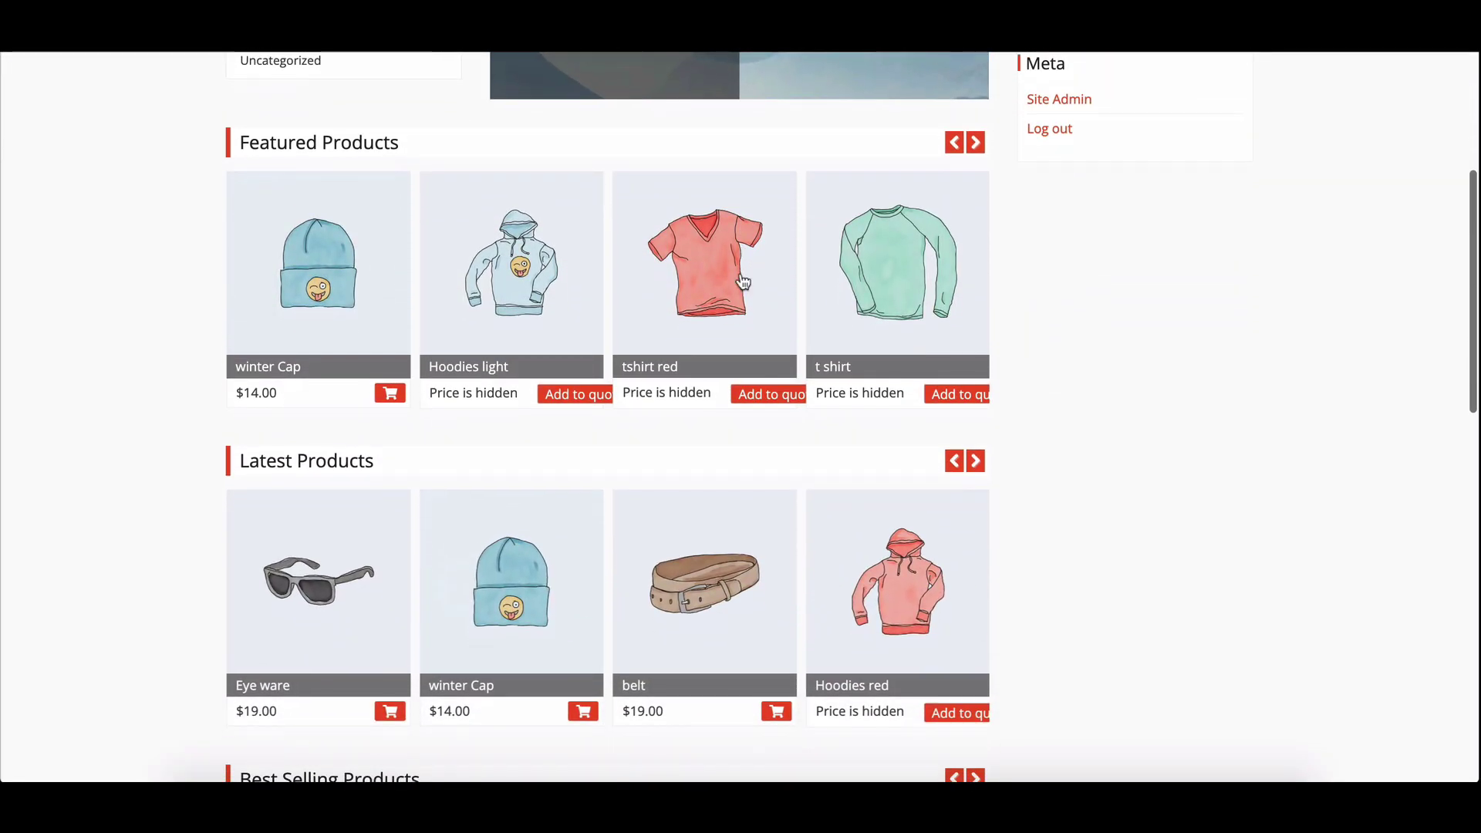
scroll(742, 281, down, 1)
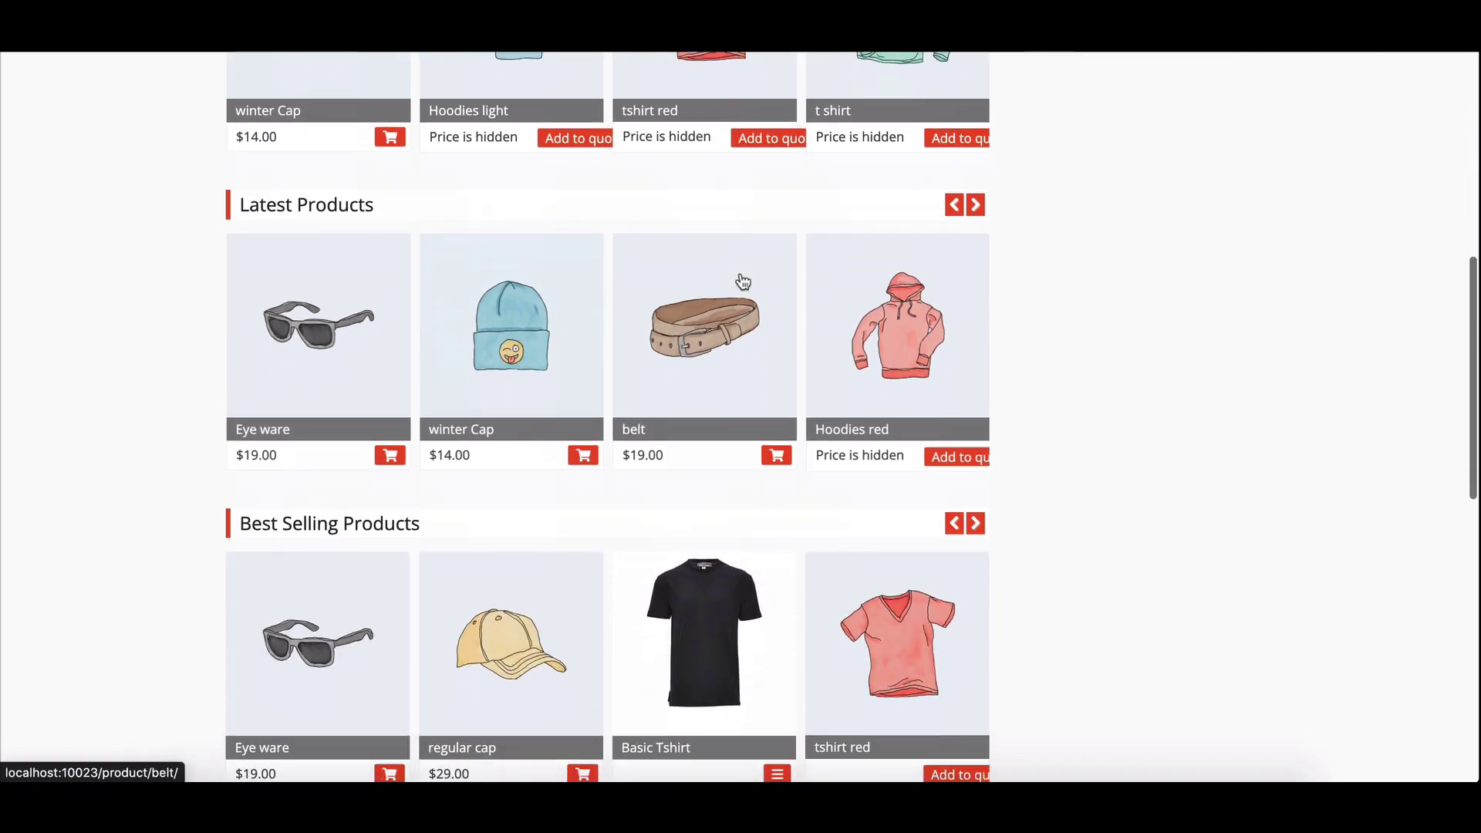
scroll(743, 280, down, 3)
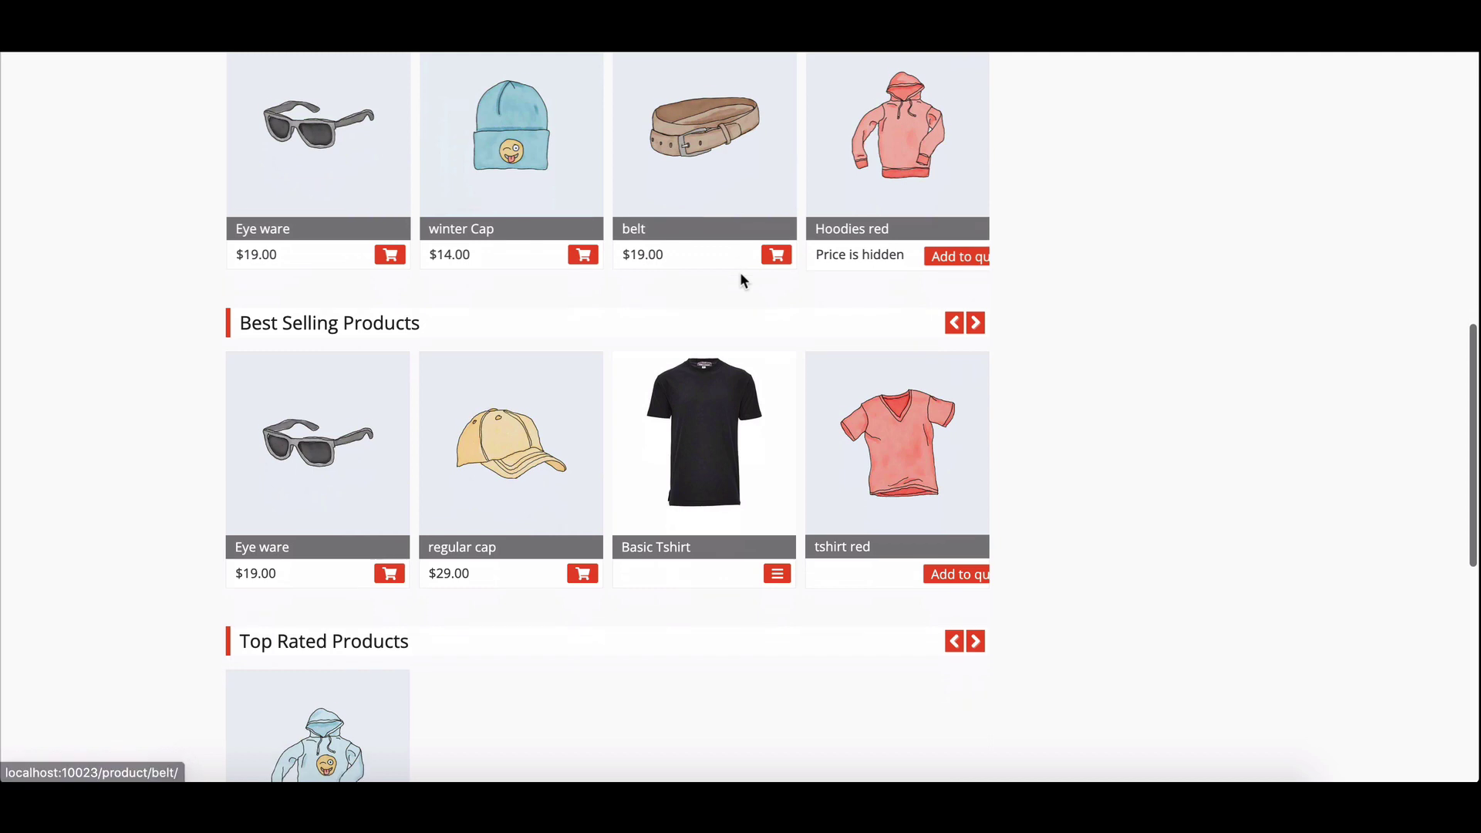
scroll(743, 280, down, 2)
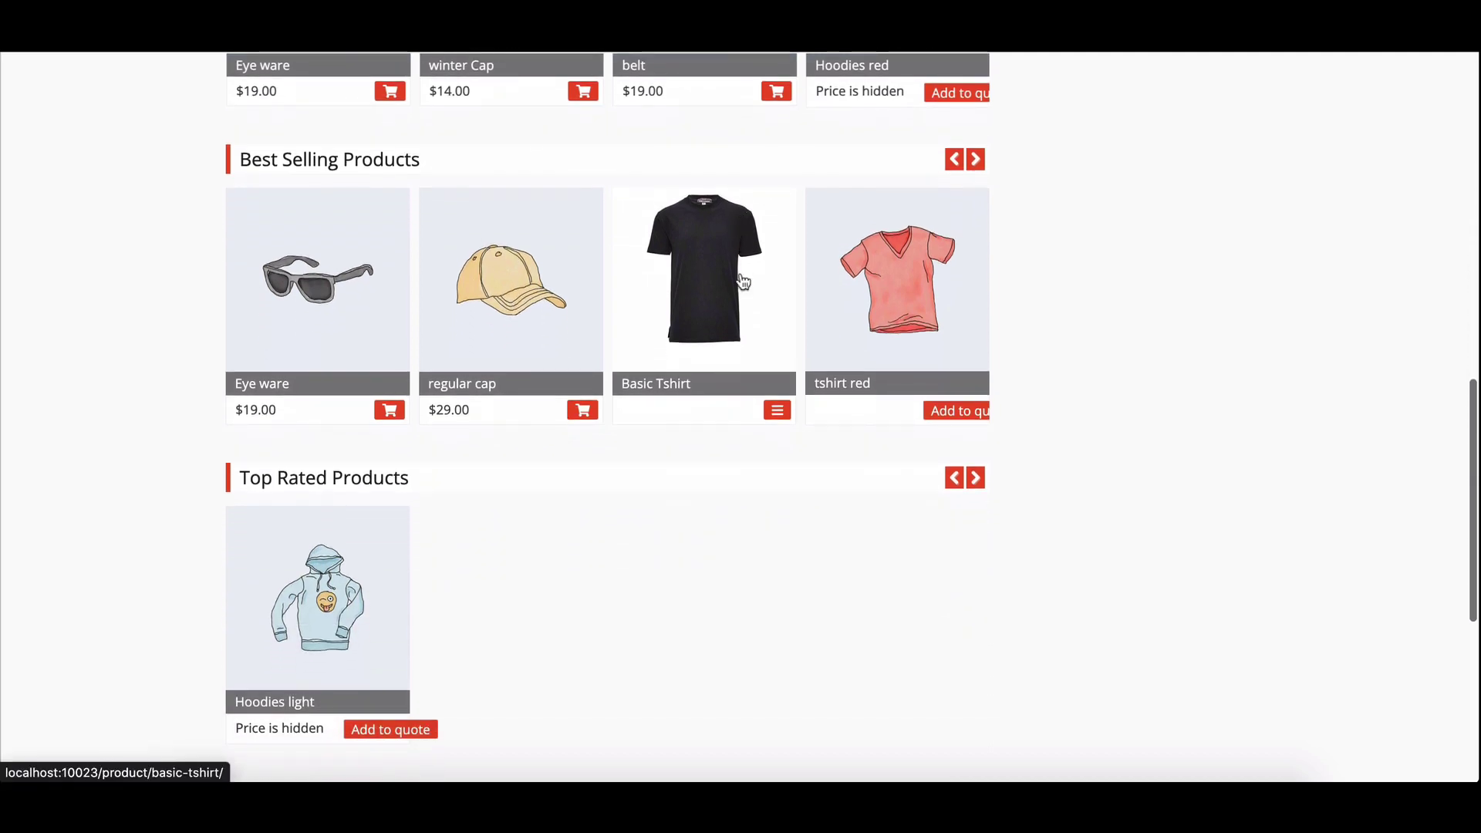
scroll(743, 282, down, 1)
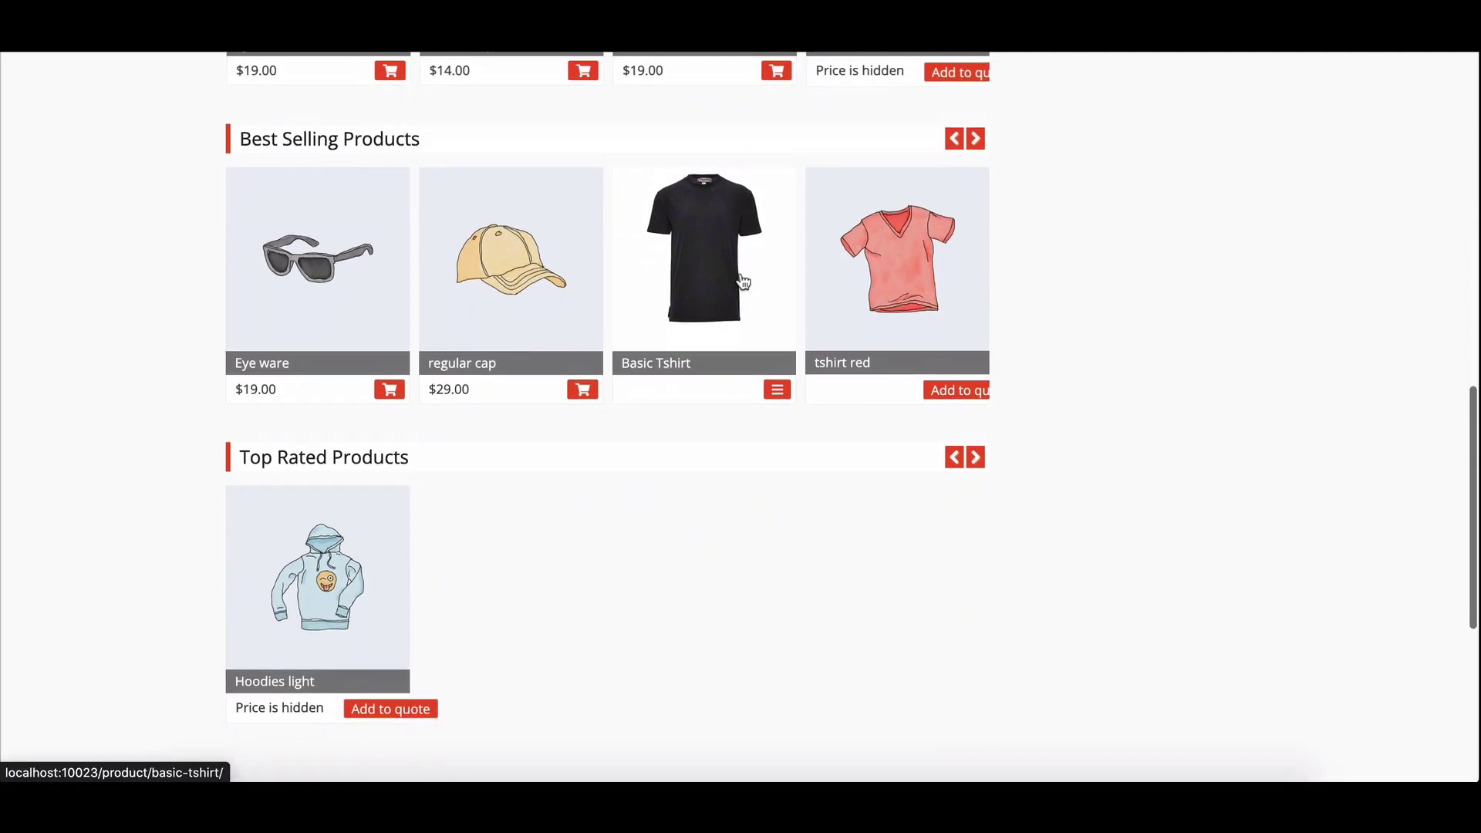
scroll(743, 280, up, 5)
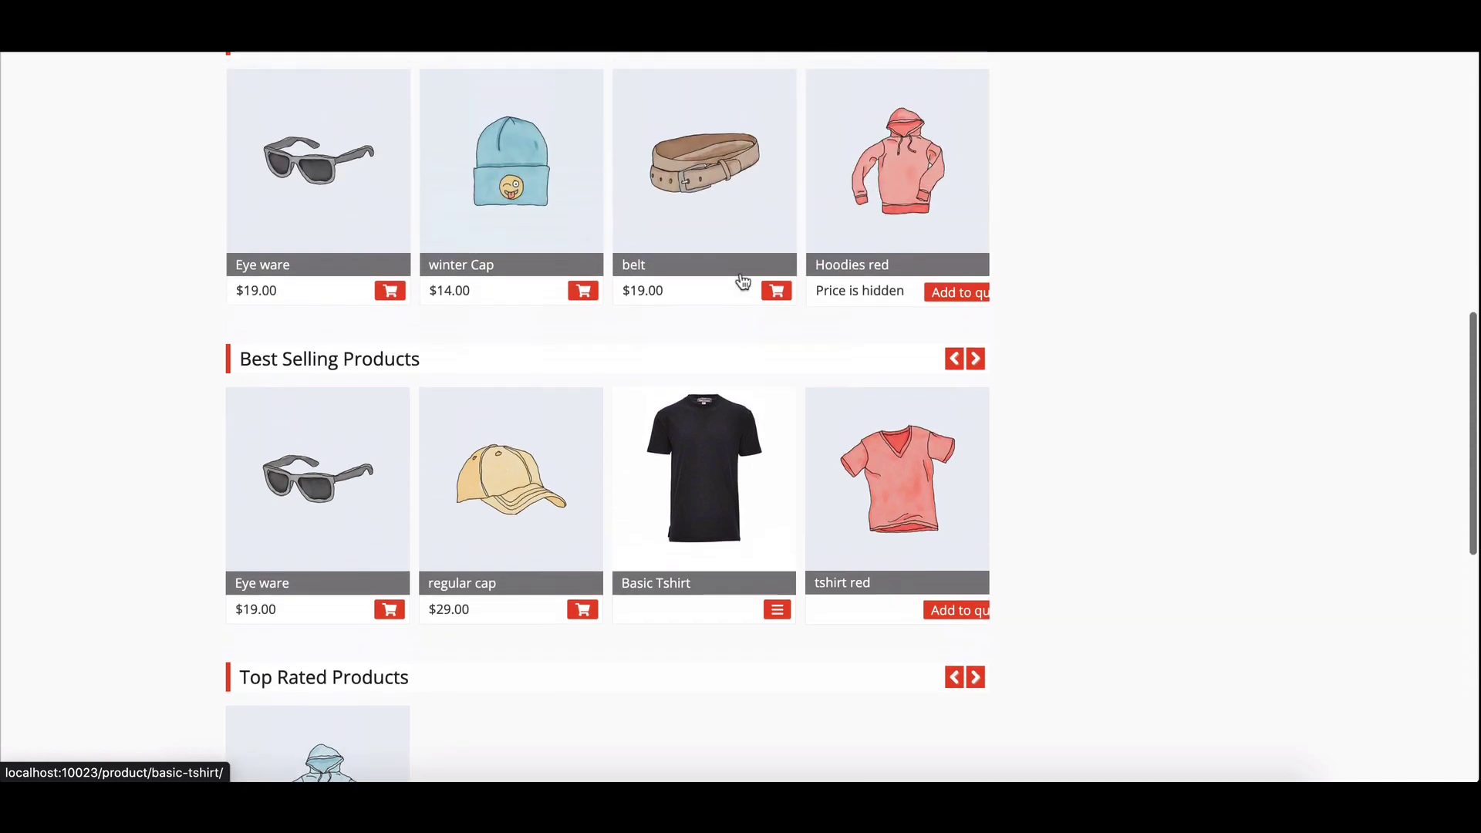
scroll(742, 280, up, 4)
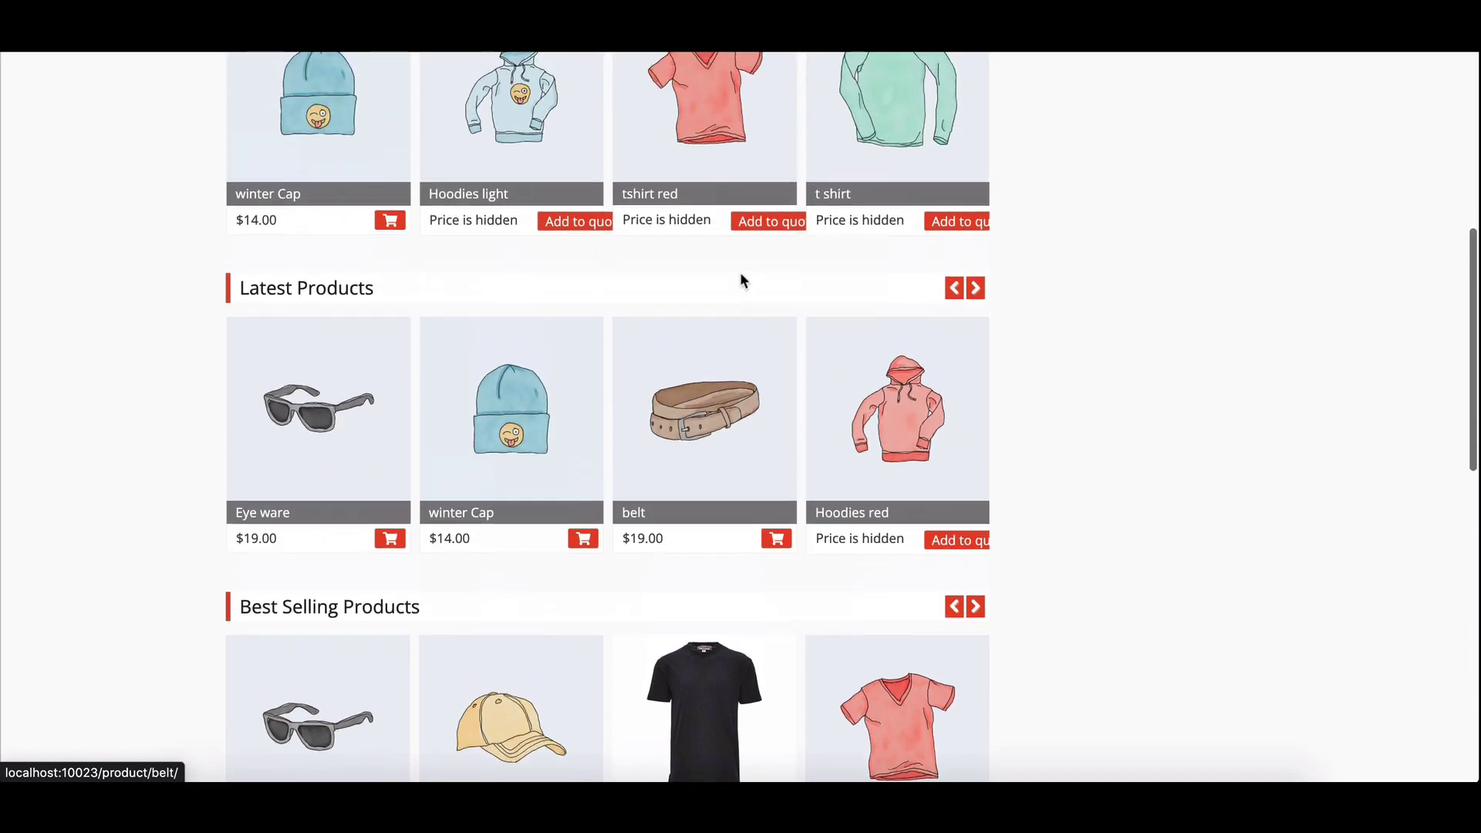
scroll(743, 280, up, 3)
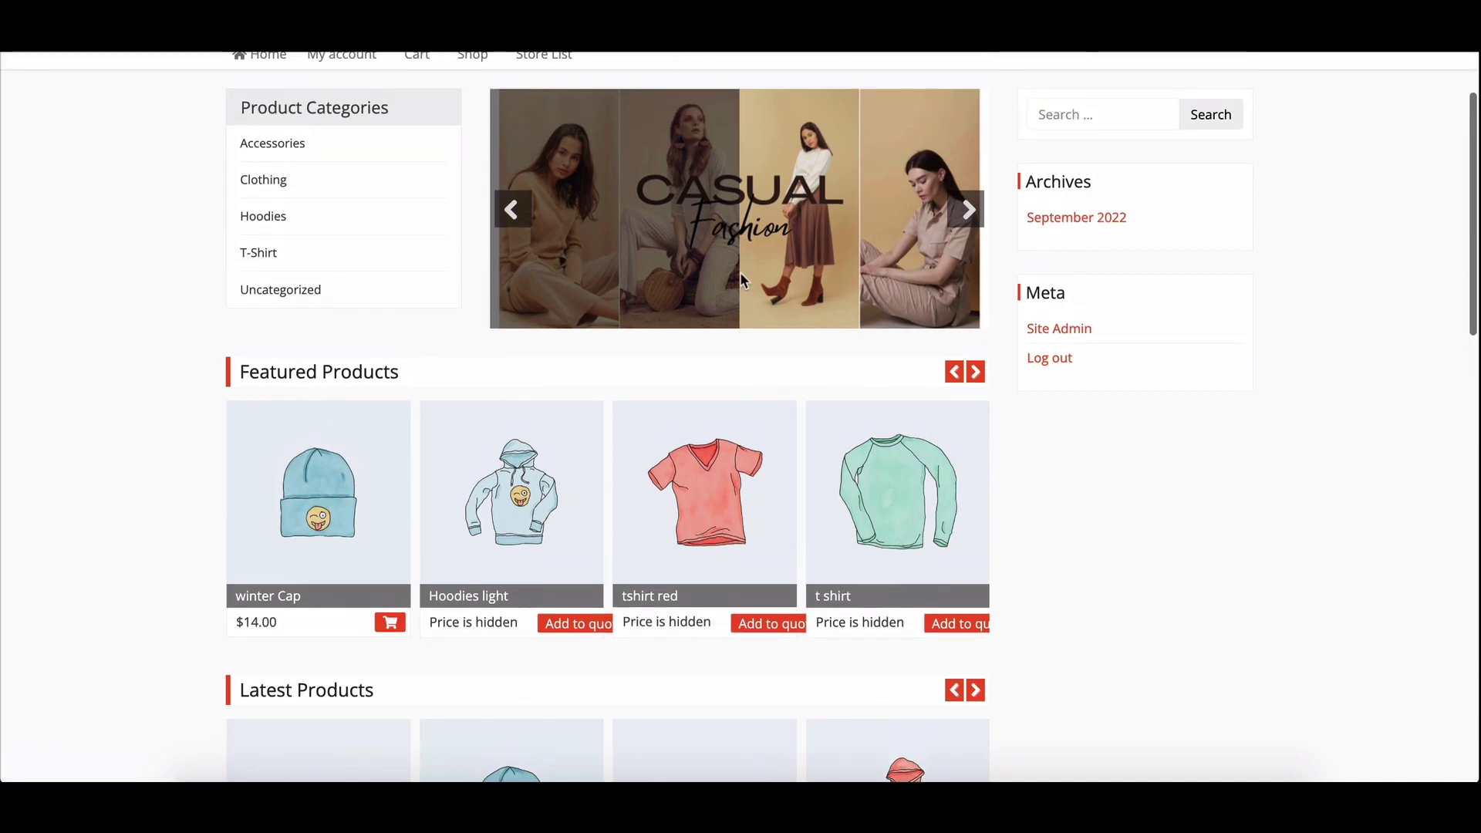
scroll(743, 280, up, 1)
scroll(743, 280, up, 1)
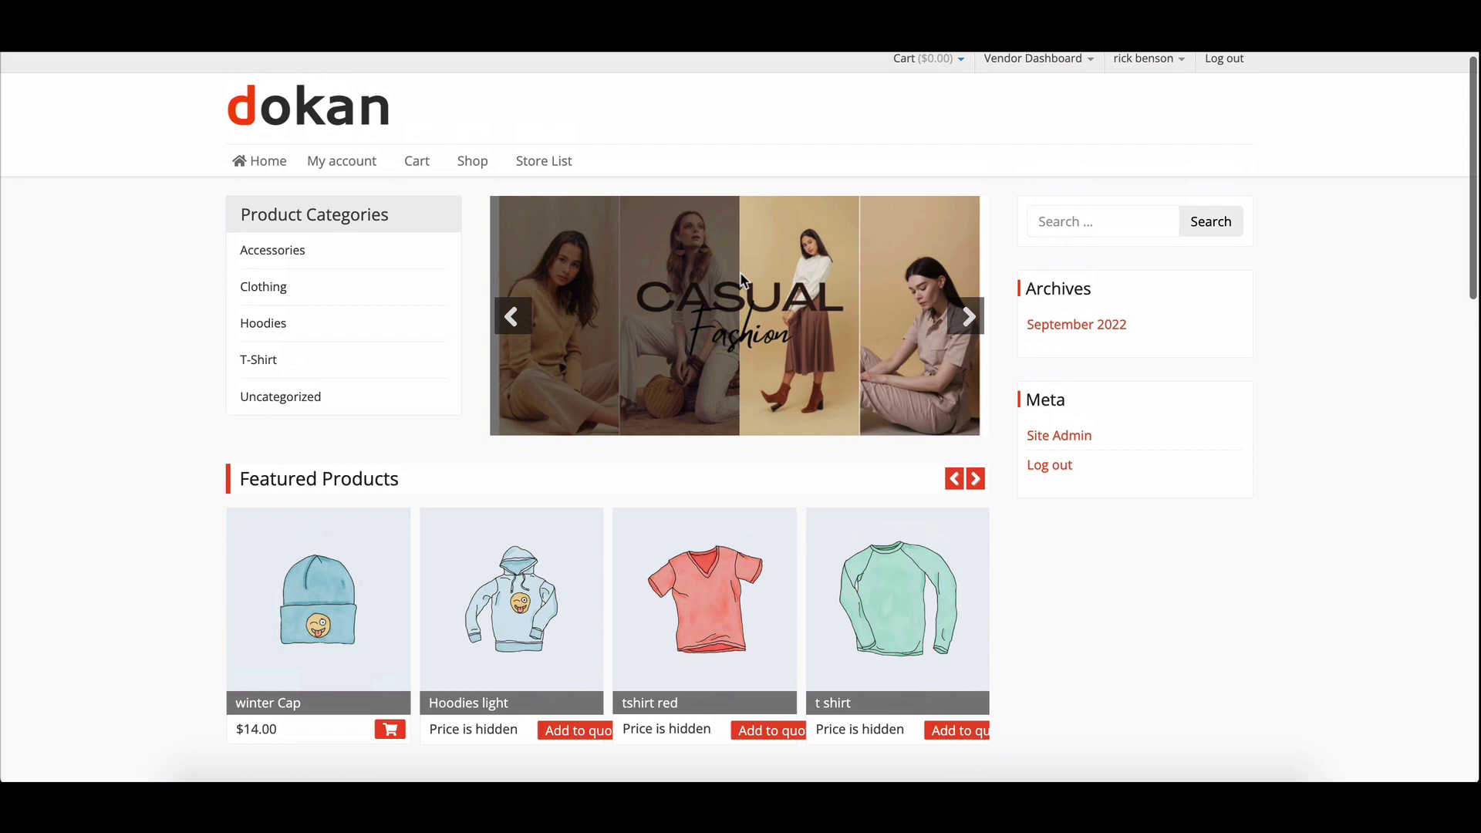
scroll(743, 280, up, 1)
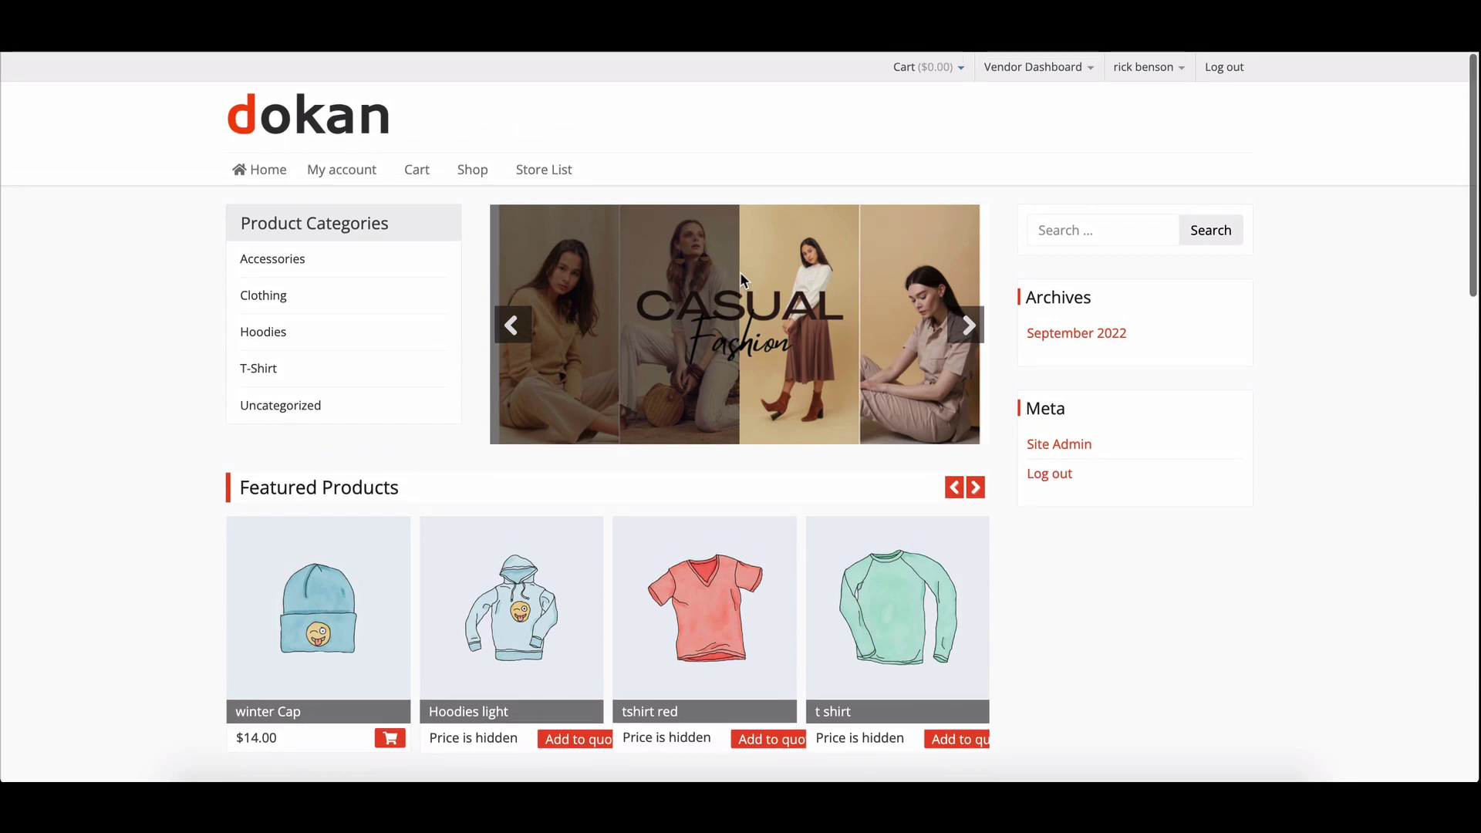
scroll(742, 280, down, 1)
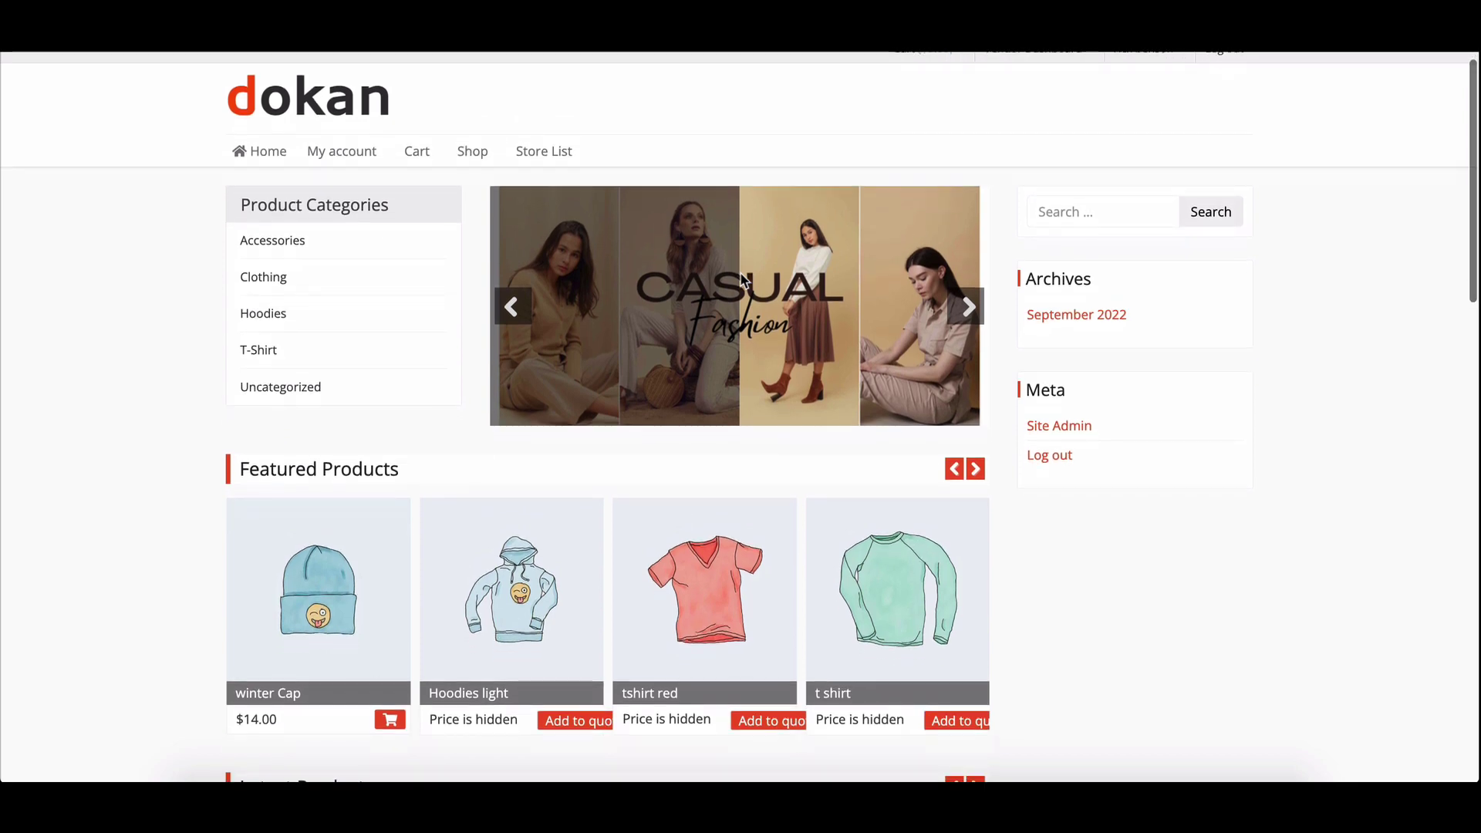